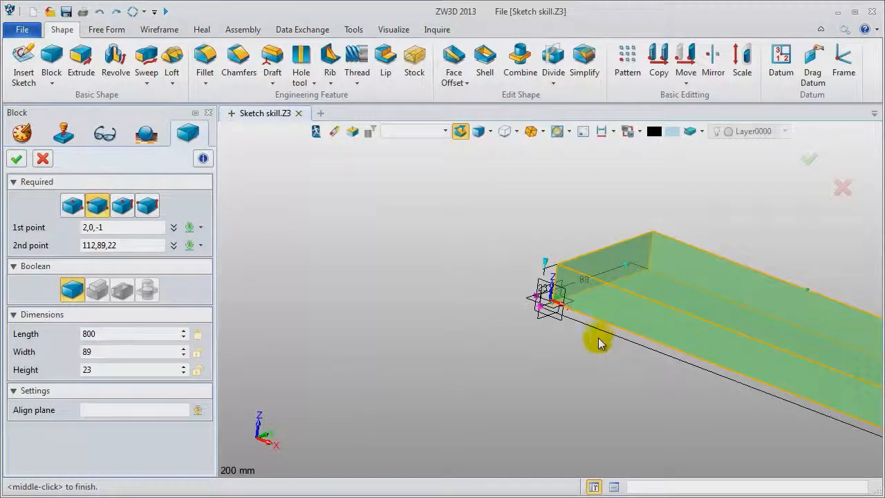
Step: Set the block's width to 400 mm and create the base block
left_click(580, 284)
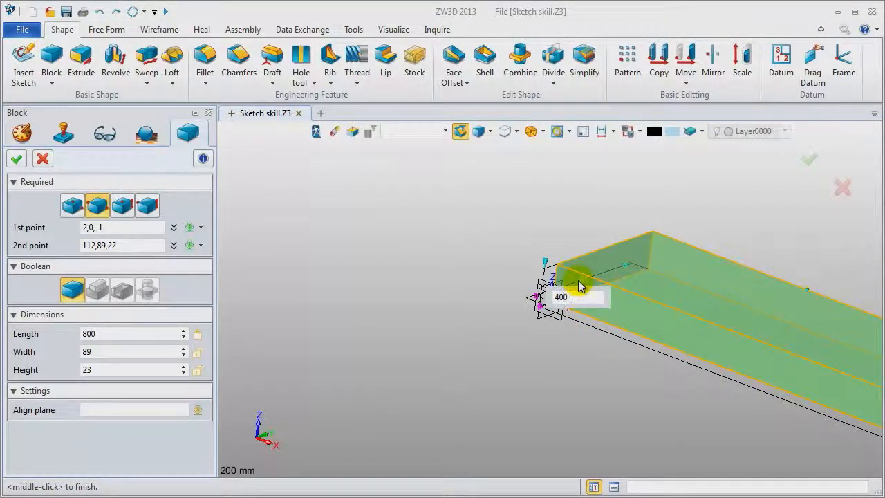
type("400")
key("Return")
middle_click(442, 297)
middle_click_drag(443, 296, 271, 303)
scroll(270, 291, "down", 4)
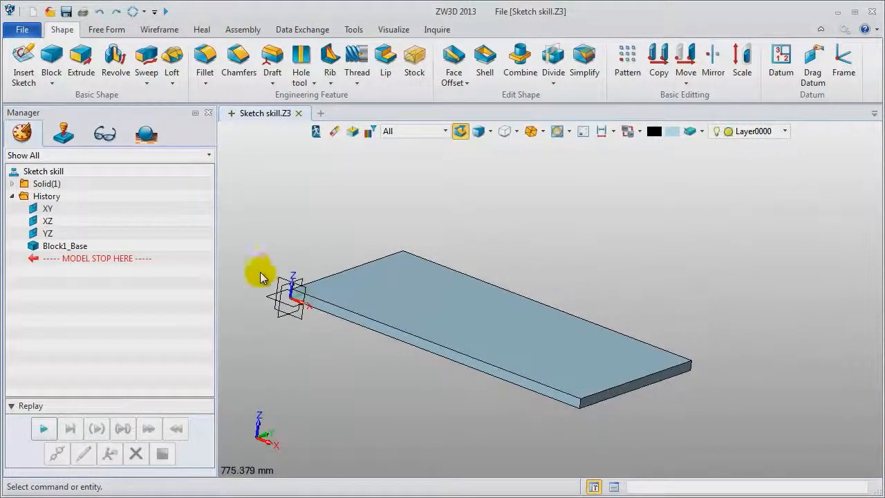
scroll(321, 364, "down", 1)
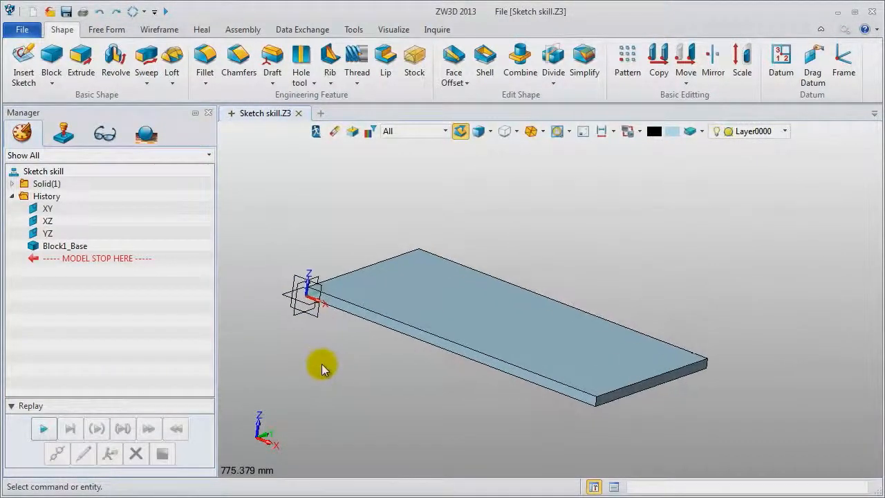
Step: Insert a new sketch on the XY datum plane
right_click(254, 197)
left_click(294, 276)
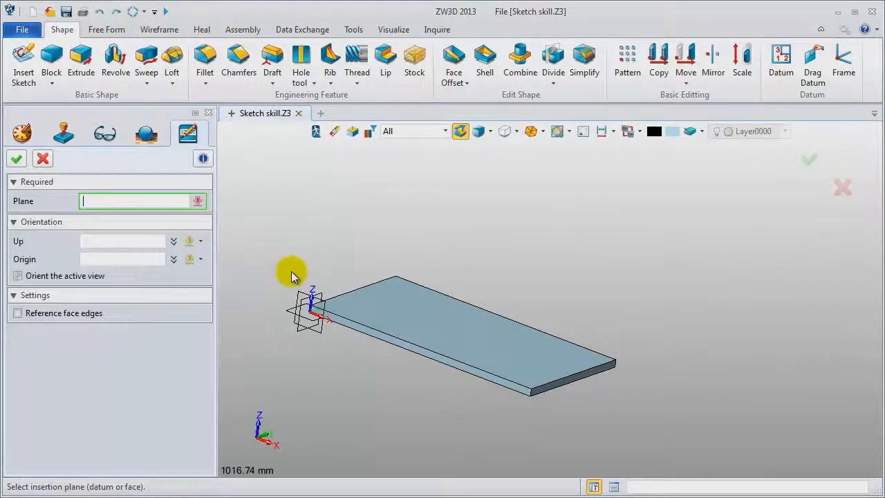
left_click(309, 322)
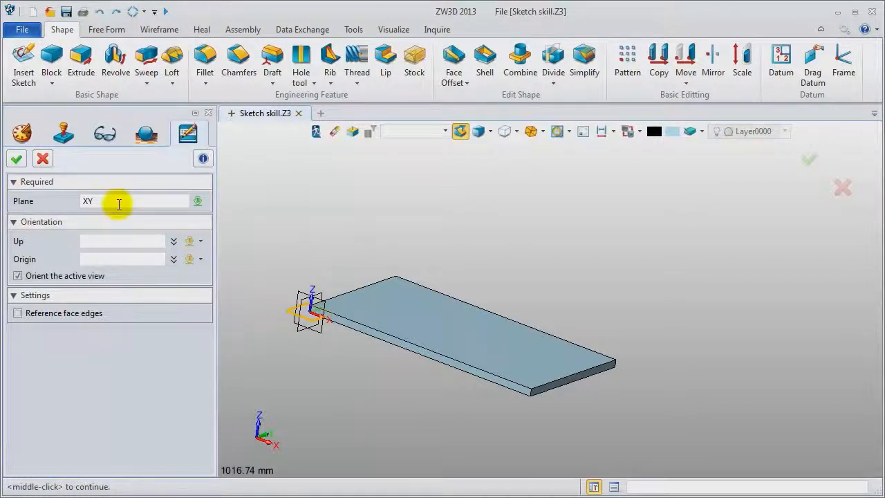
middle_click(303, 208)
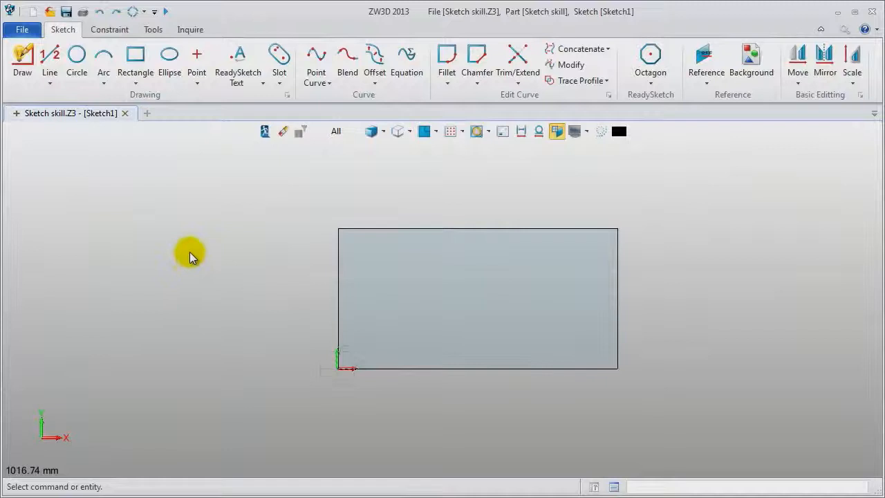
Step: Import the image file "song" from the ZW3D Training folder into the sketch as curves
left_click(153, 29)
left_click(109, 69)
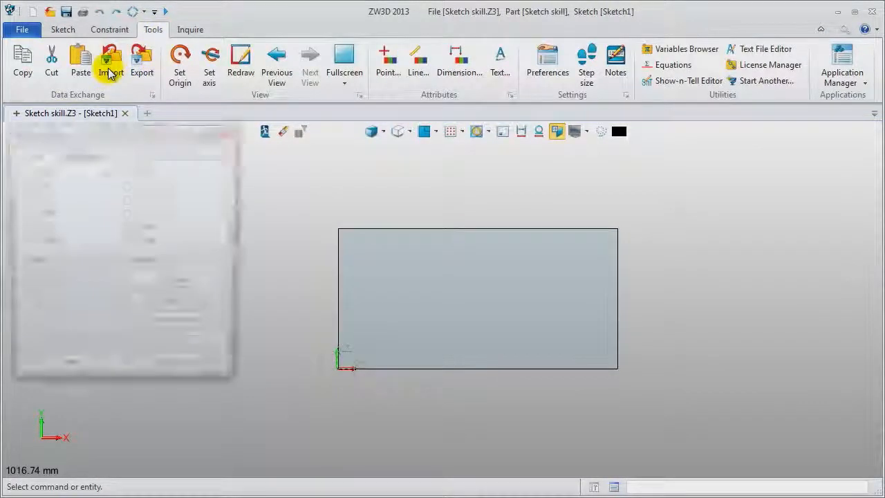
left_click(138, 244)
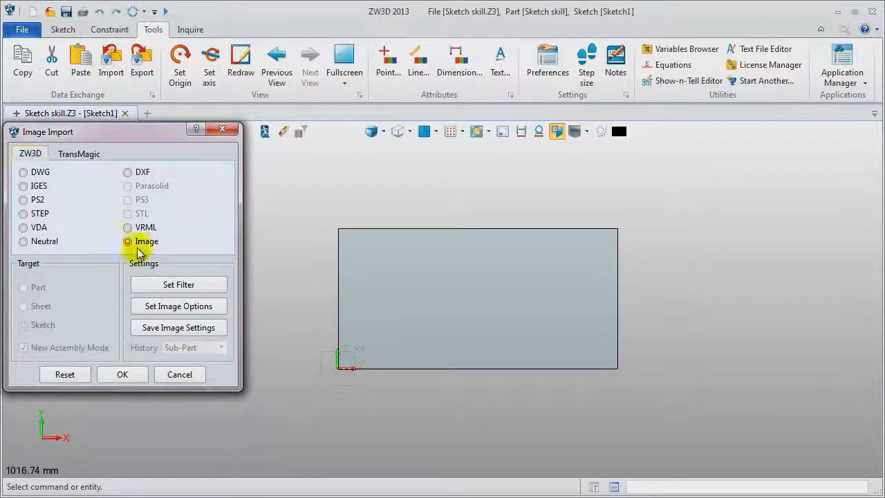
left_click(119, 375)
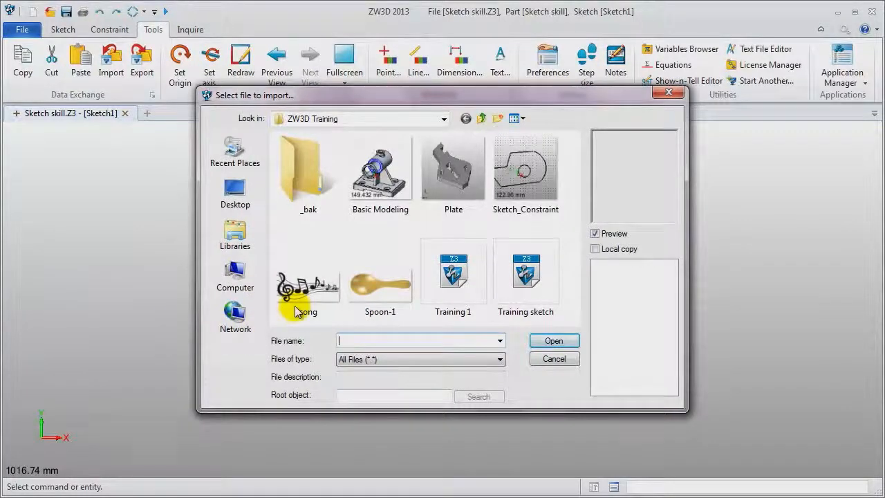
left_click(298, 280)
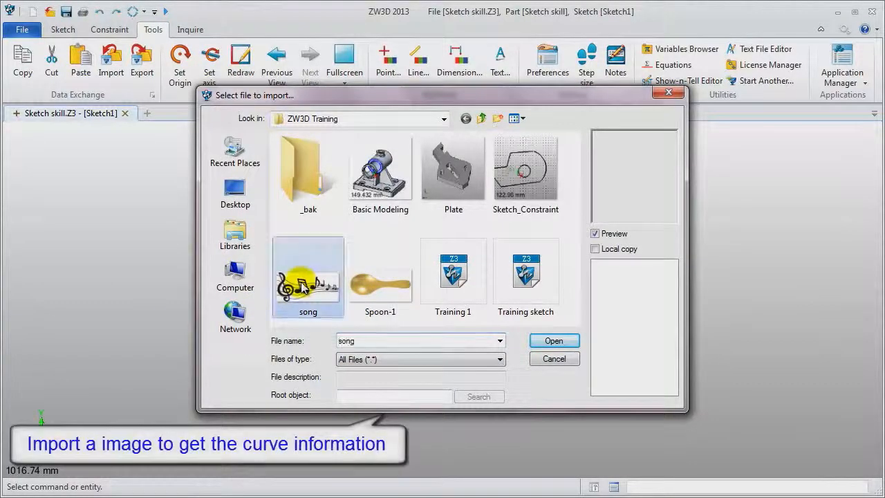
left_click(560, 340)
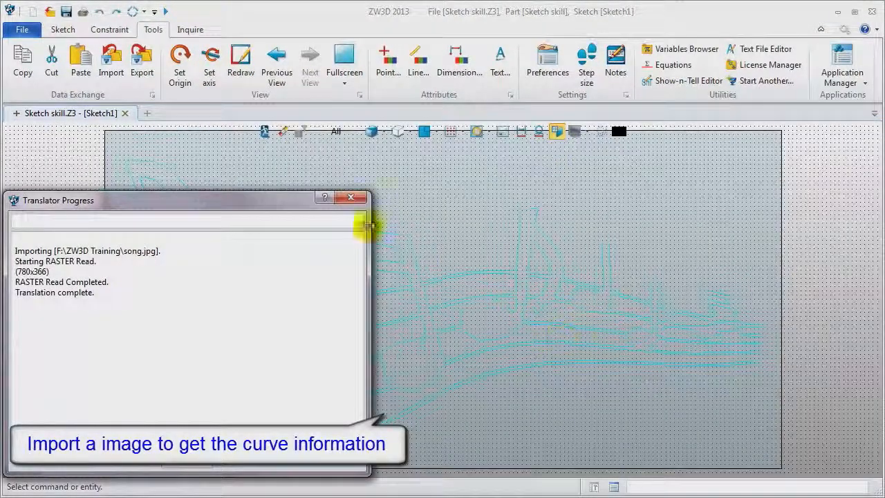
left_click(353, 198)
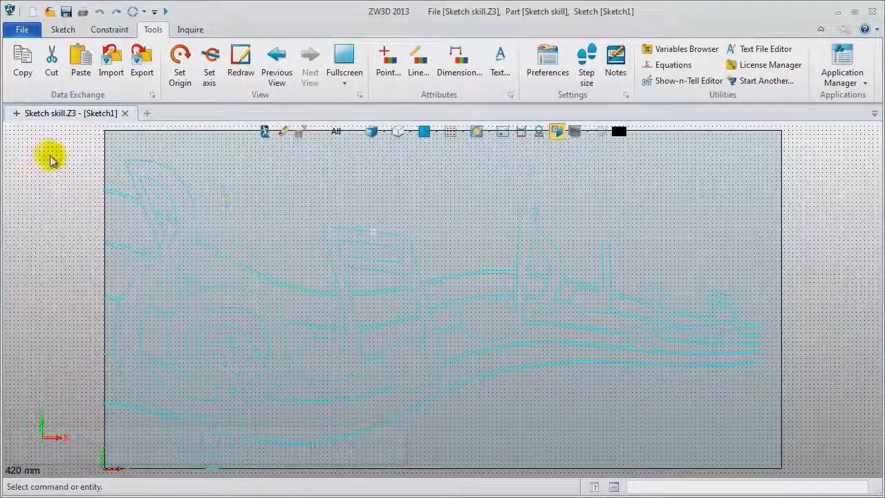
Step: Select all the imported music-note curves and set their line colour to black
scroll(77, 173, "down", 1)
middle_click_drag(53, 178, 111, 187)
mouse_move(109, 183)
left_mouse_down()
mouse_move(251, 222)
mouse_move(686, 403)
mouse_move(850, 459)
mouse_move(822, 441)
left_mouse_up()
right_click(700, 166)
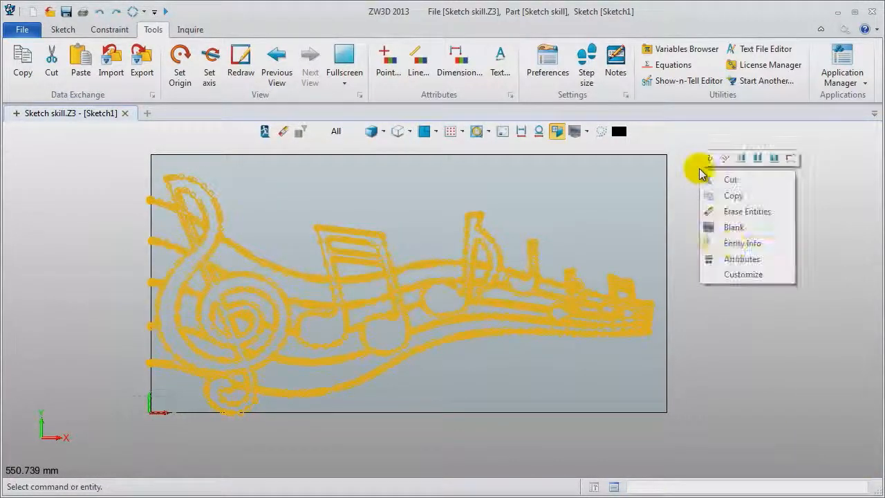
left_click(735, 253)
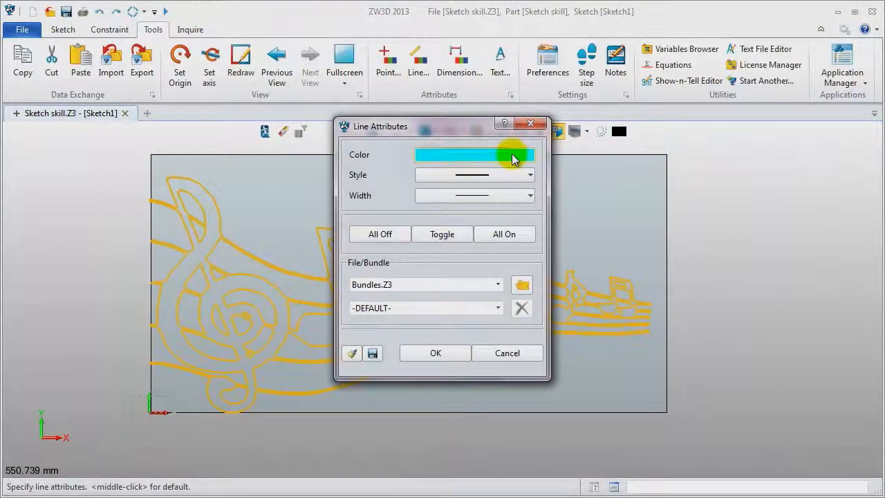
left_click(510, 155)
left_click(566, 206)
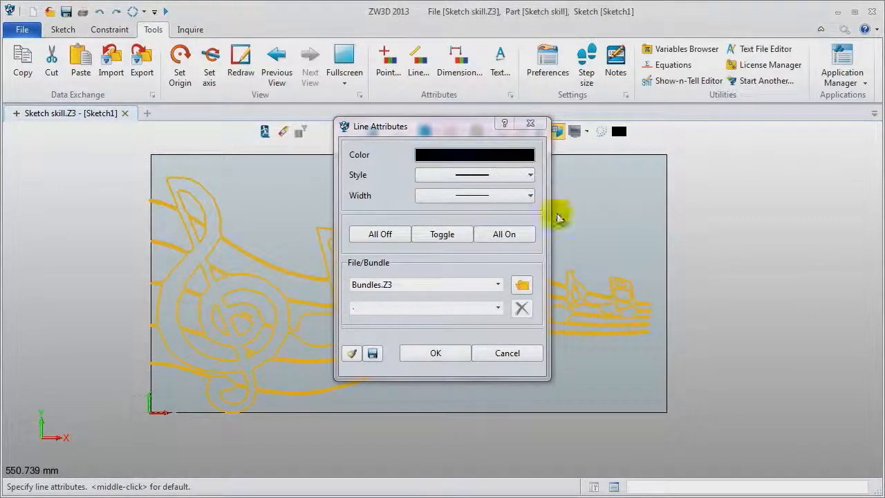
left_click(449, 355)
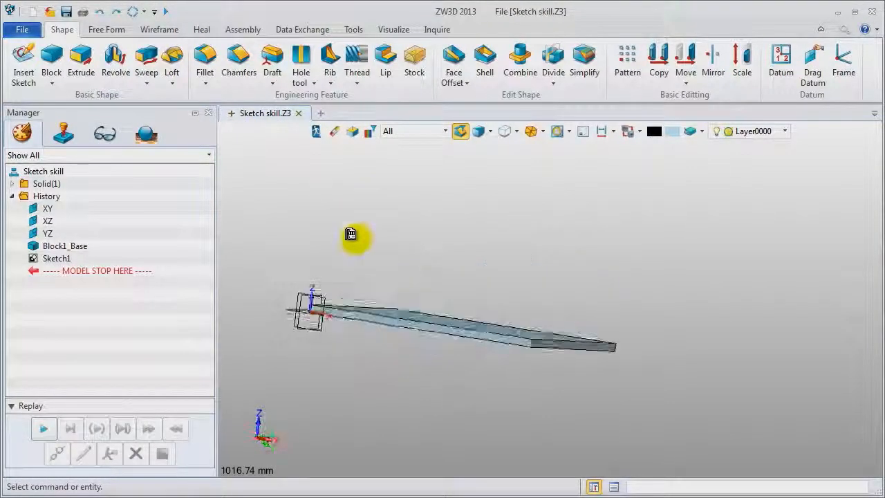
Step: Relocate Sketch1 onto the block's top face, with Y as the up direction and its origin near the corner at about 18, 18, 22
right_click_drag(350, 234, 333, 231)
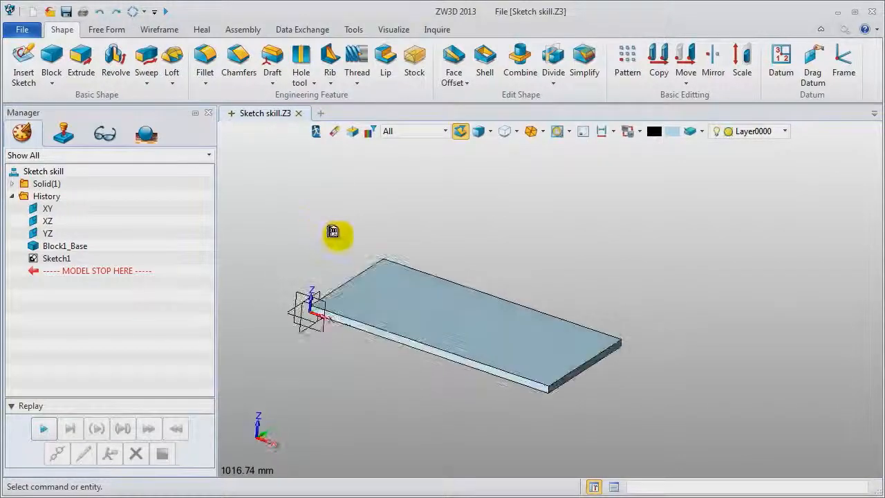
right_click(64, 258)
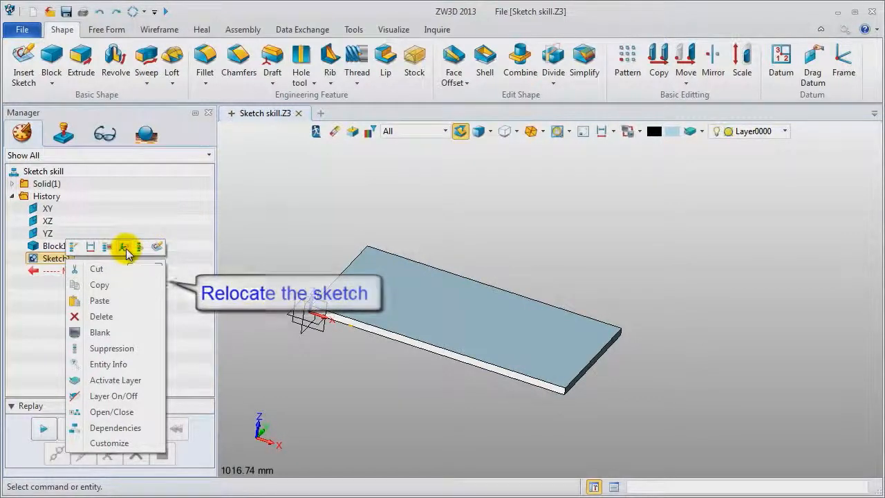
left_click(125, 248)
left_click(416, 320)
right_click_drag(309, 228, 322, 291)
left_click(322, 292)
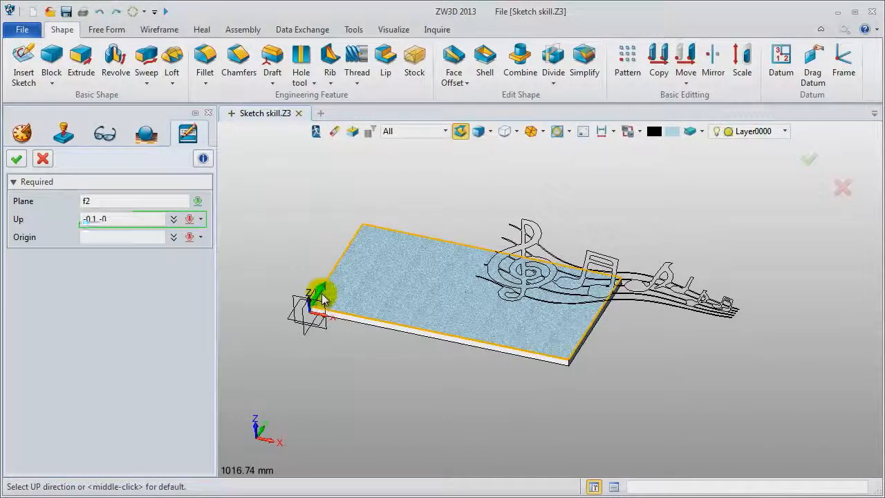
scroll(319, 302, "up", 5)
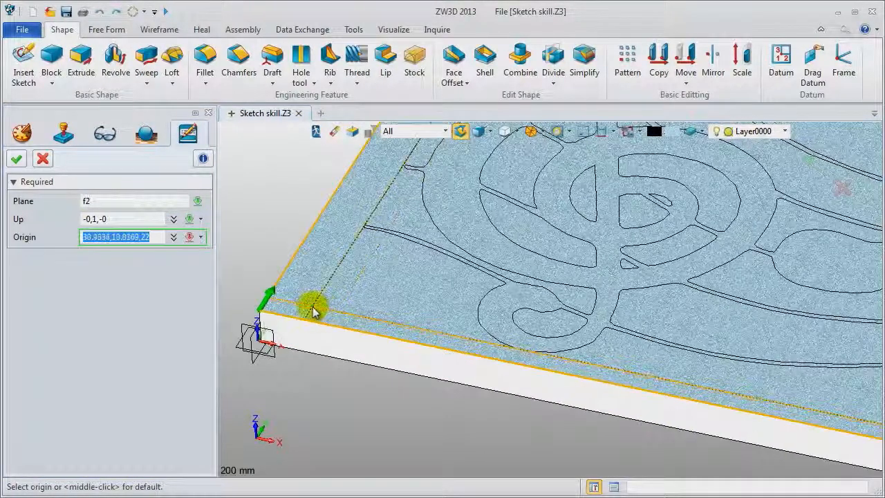
scroll(312, 311, "down", 4)
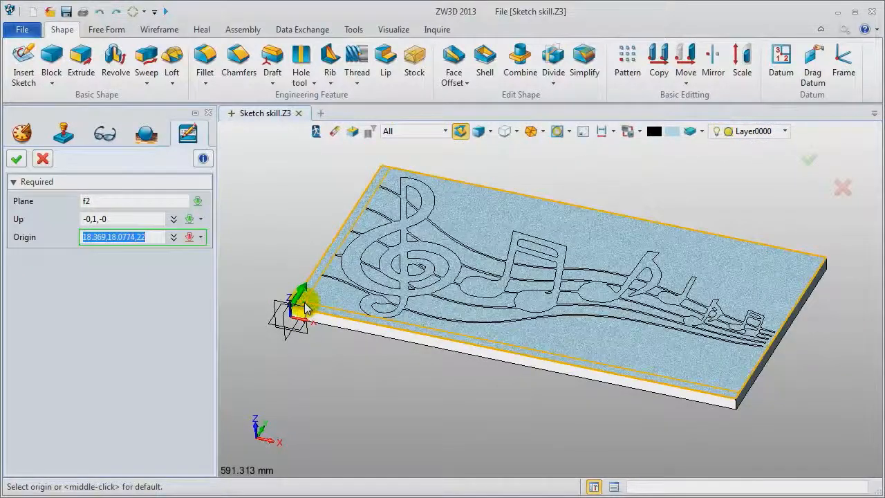
left_click(307, 304)
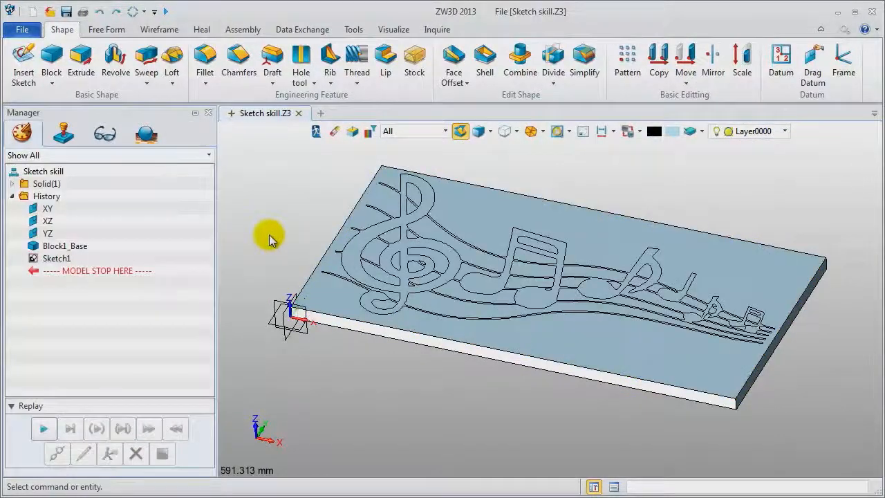
Step: Extrude Sketch1 on two sides from 0 to 2 mm
left_click(83, 65)
left_click(425, 203)
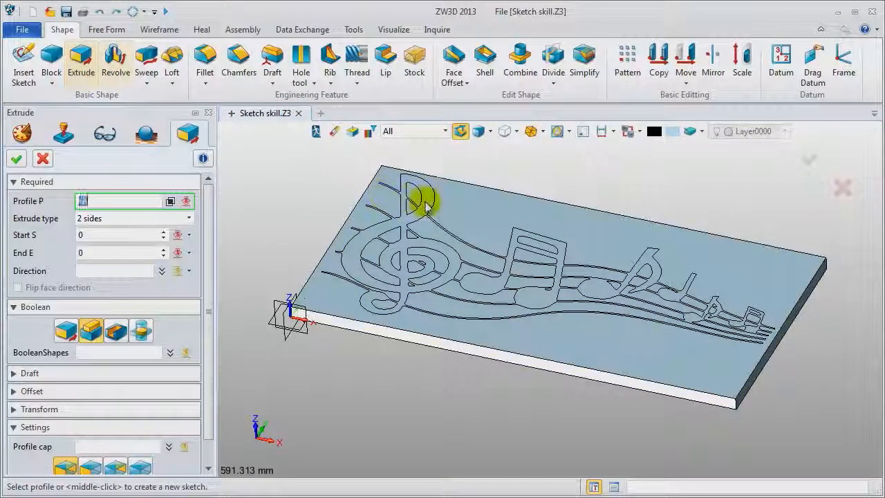
left_click(424, 213)
middle_click(437, 231)
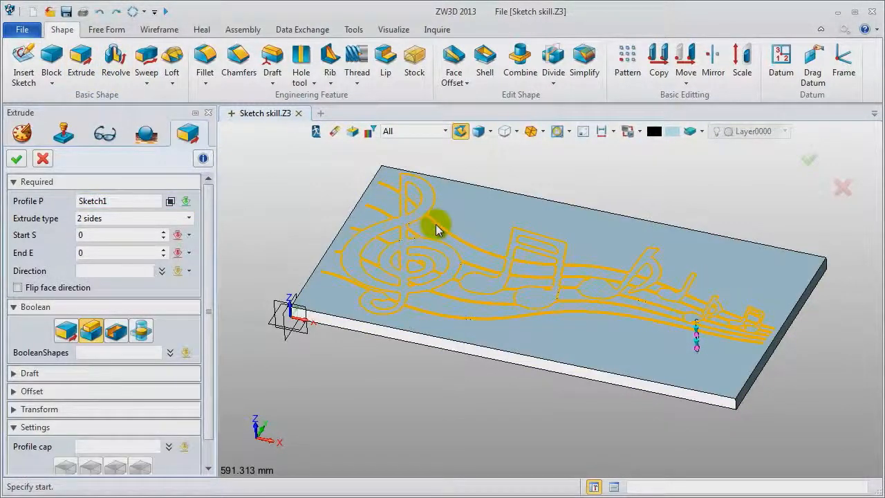
left_click(79, 253)
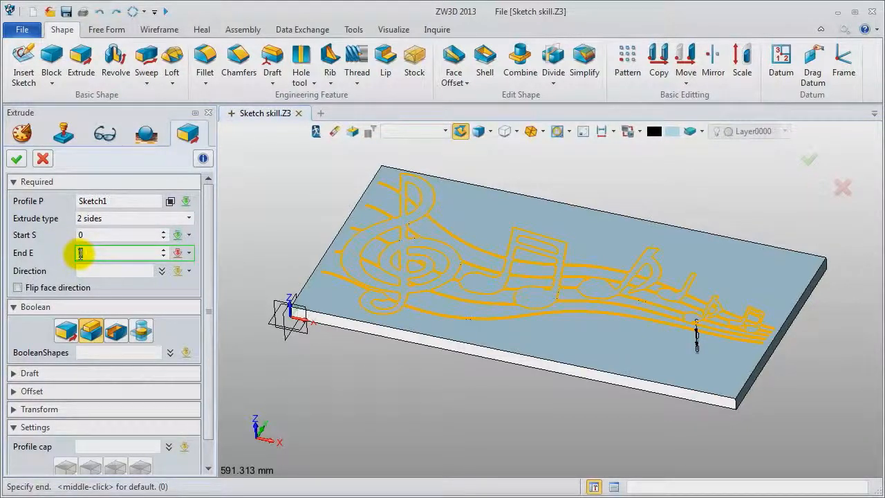
type("2")
key("Return")
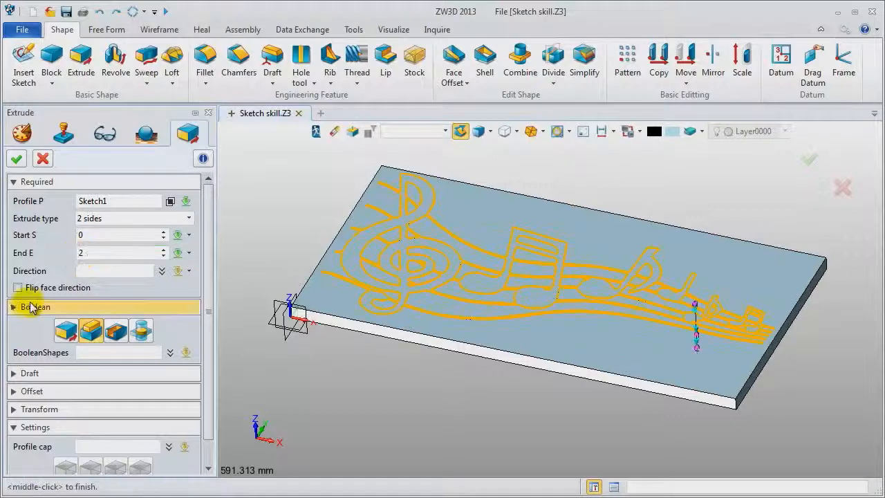
left_click(28, 309)
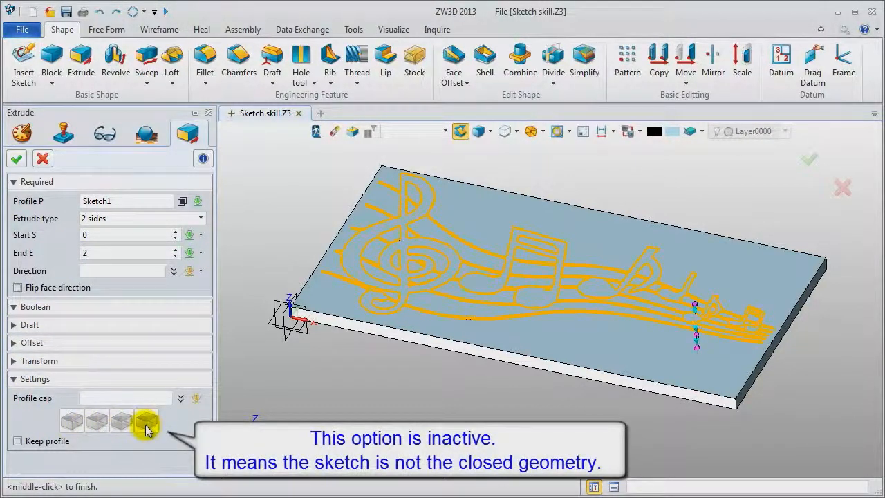
left_click(83, 310)
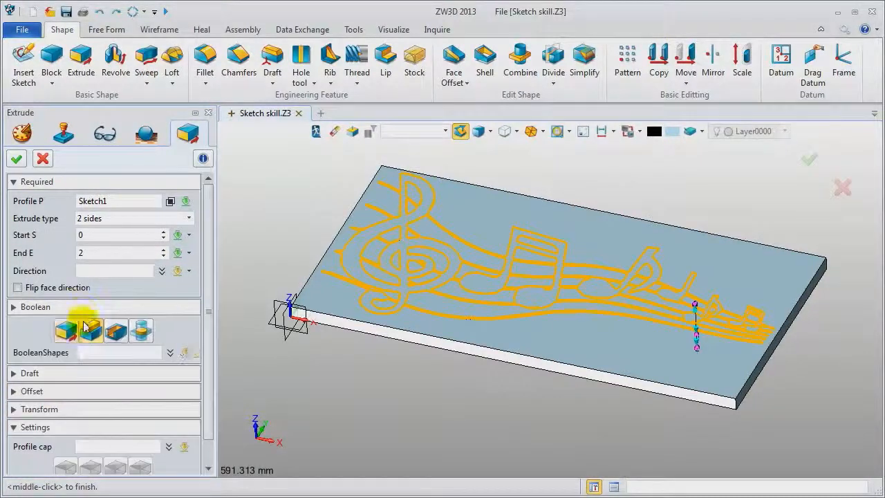
left_click(15, 162)
Step: Inspect the extrusion's solids and surfaces in the model tree, then reopen Sketch1 for editing with the block hidden
left_click(13, 184)
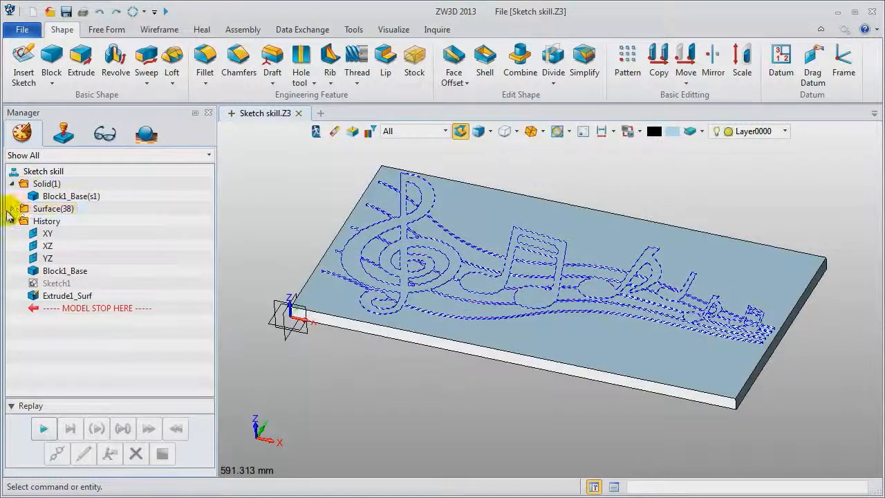
left_click(12, 209)
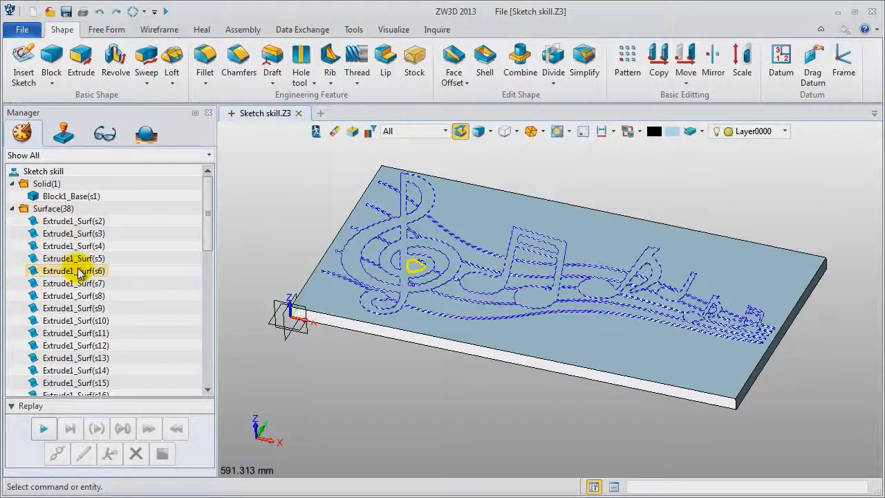
left_click(12, 208)
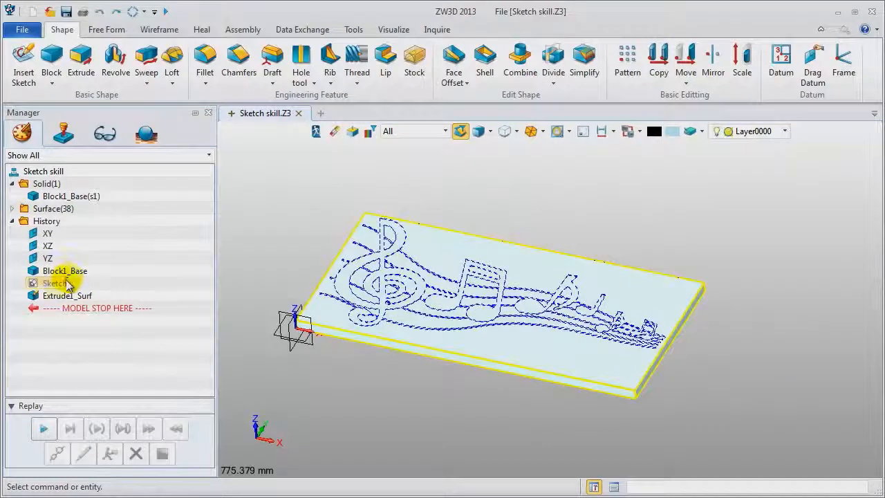
right_click(68, 283)
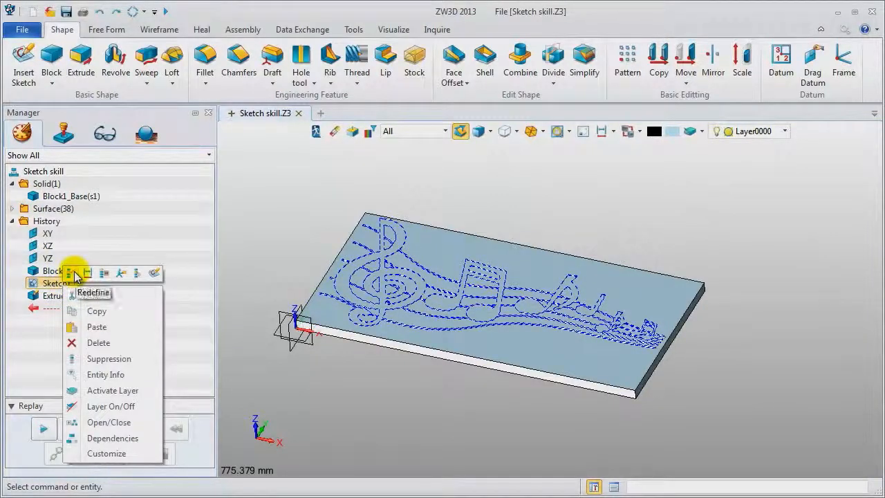
left_click(74, 274)
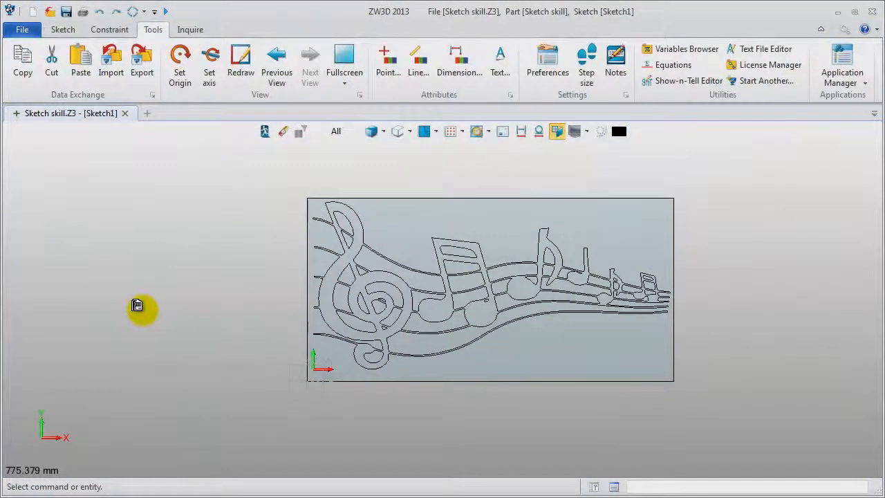
left_click(503, 133)
scroll(573, 187, "up", 2)
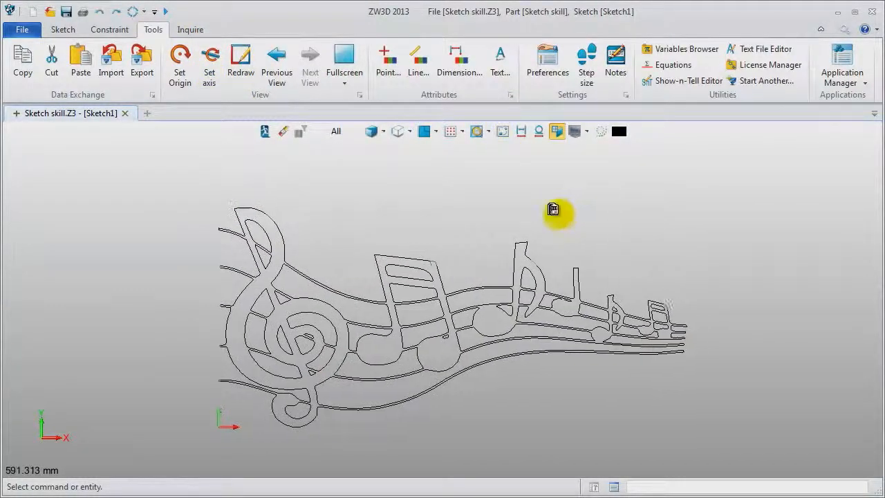
Step: Check the connectivity of all curves in Sketch1 and examine the marked open endpoints near the small note at close range
left_click(196, 31)
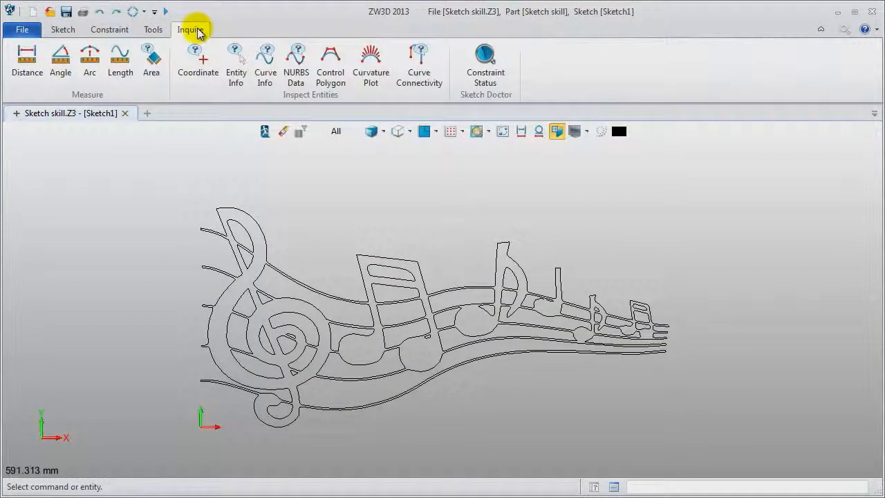
left_click(420, 76)
left_click(419, 76)
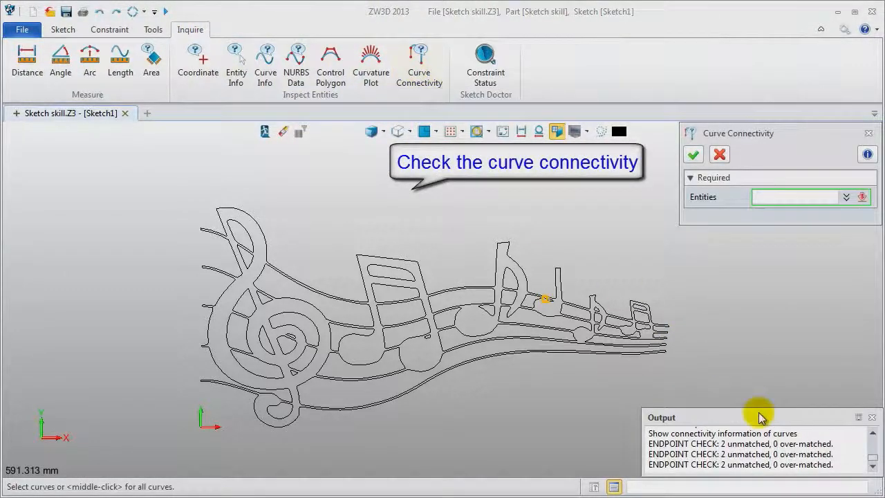
left_click_drag(742, 470, 834, 473)
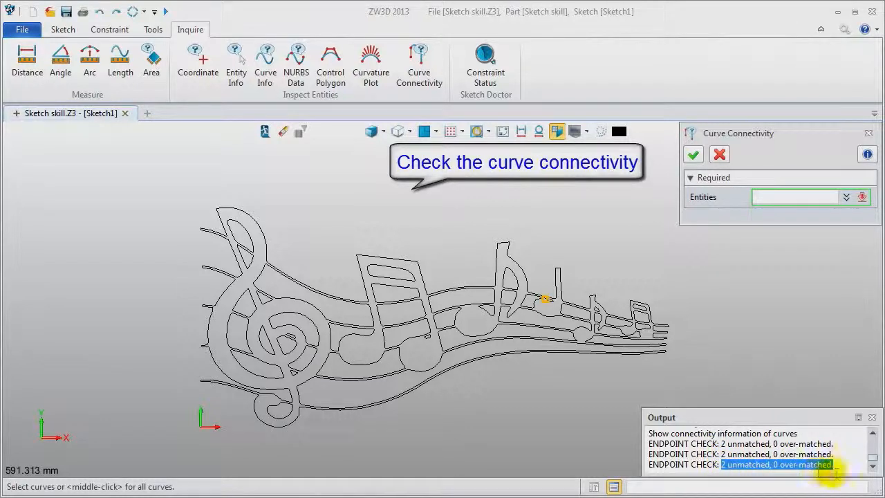
left_click(843, 469)
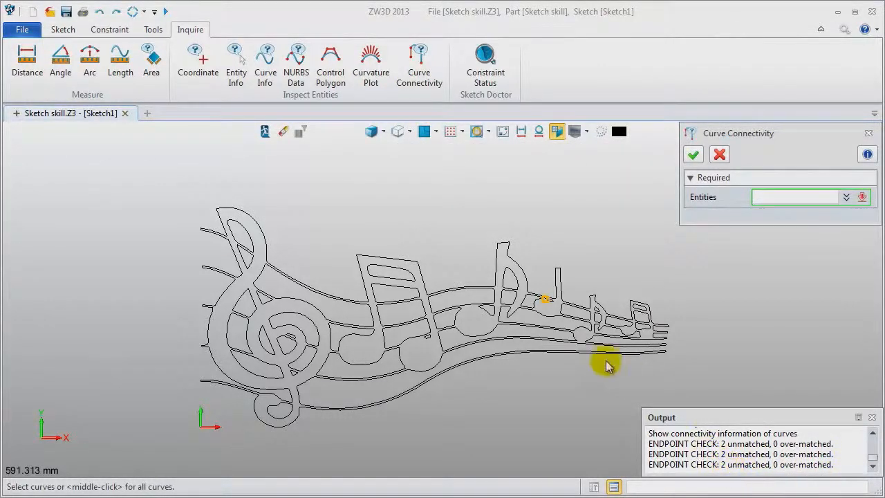
left_click(581, 350)
scroll(581, 349, "up", 3)
scroll(542, 292, "up", 6)
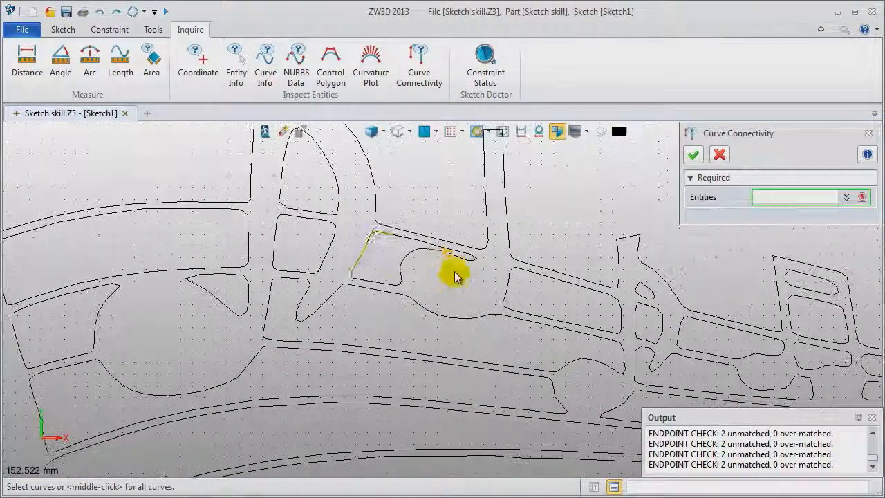
scroll(451, 268, "up", 4)
scroll(388, 239, "up", 3)
middle_click_drag(381, 247, 376, 349)
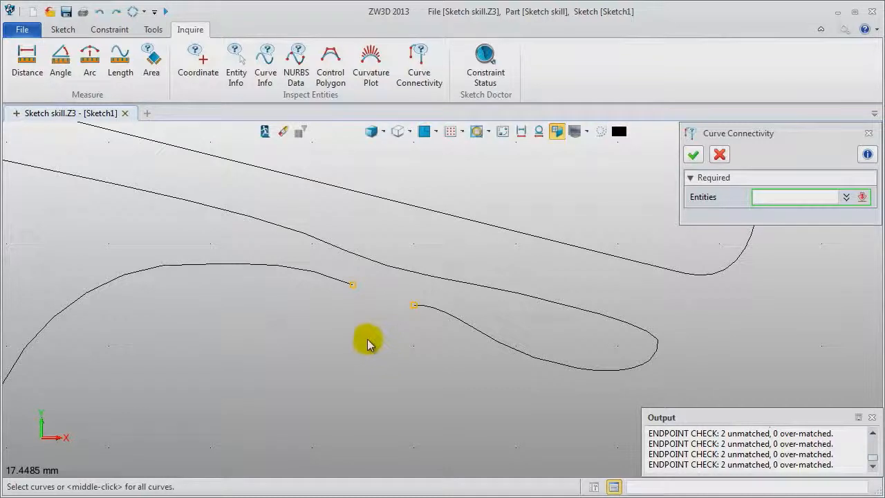
Step: Bridge the gap between the two open curve ends with a curvature Blend, weight -0.45, trimming both curves and keeping both long sides
left_click(105, 27)
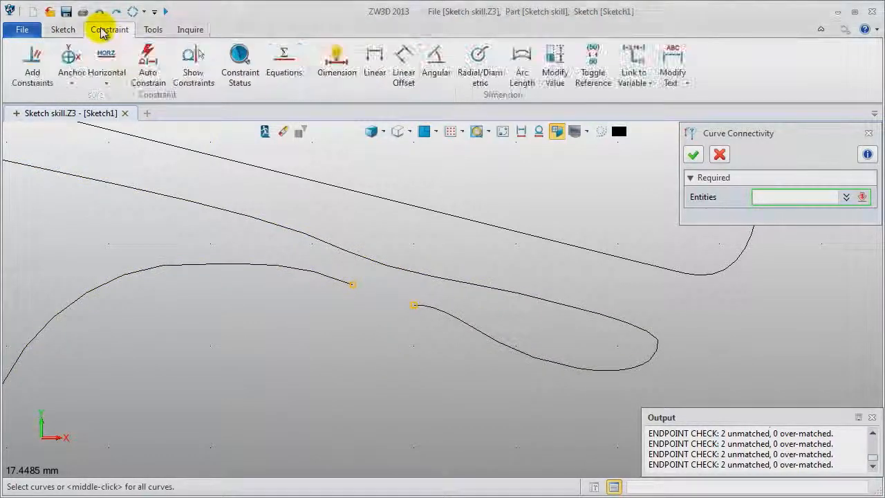
left_click(62, 31)
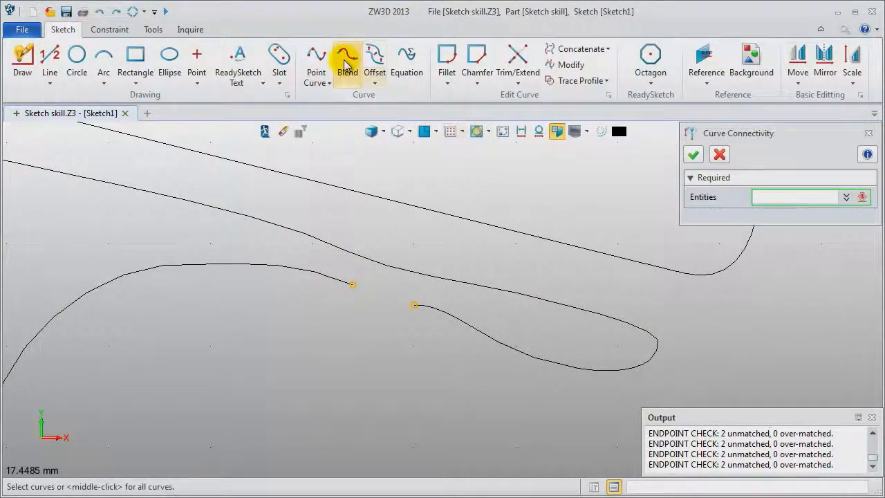
left_click(346, 66)
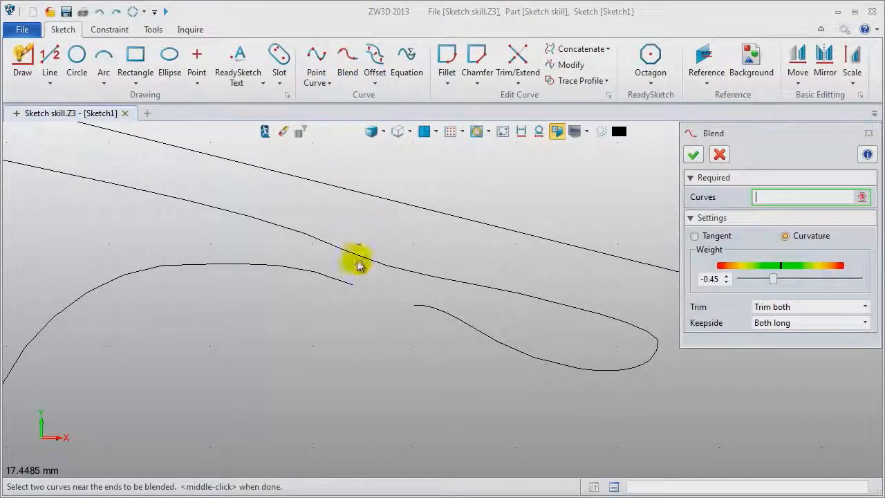
left_click(349, 287)
scroll(346, 289, "up", 2)
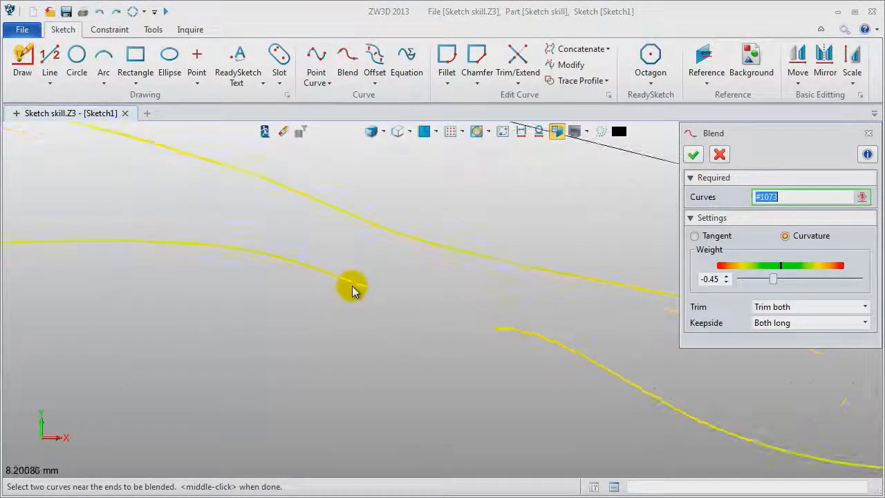
left_click(523, 335)
left_click(524, 333)
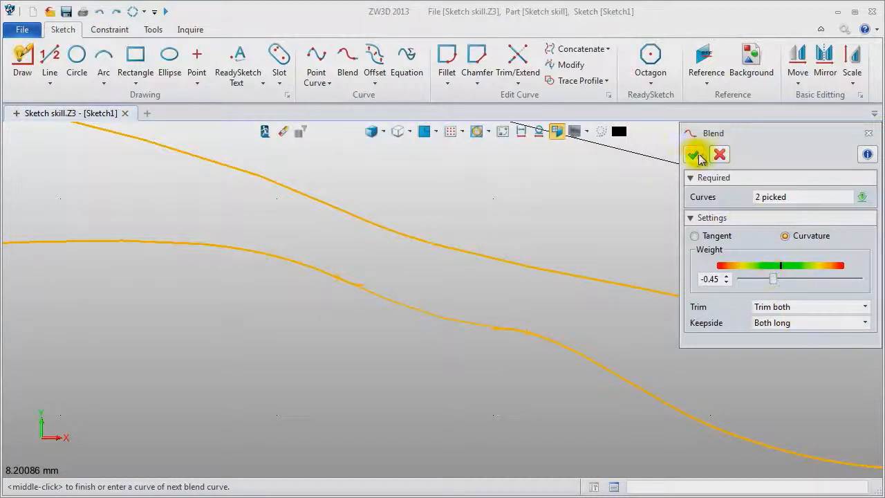
scroll(474, 342, "up", 1)
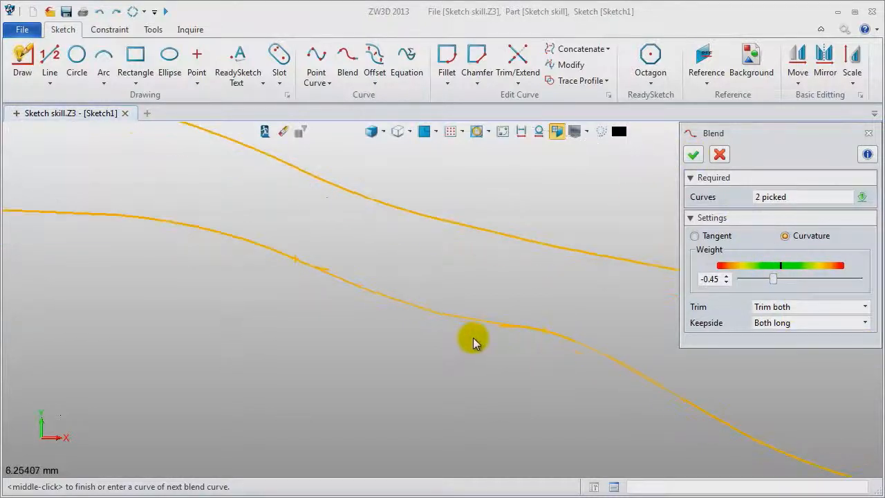
left_click(693, 155)
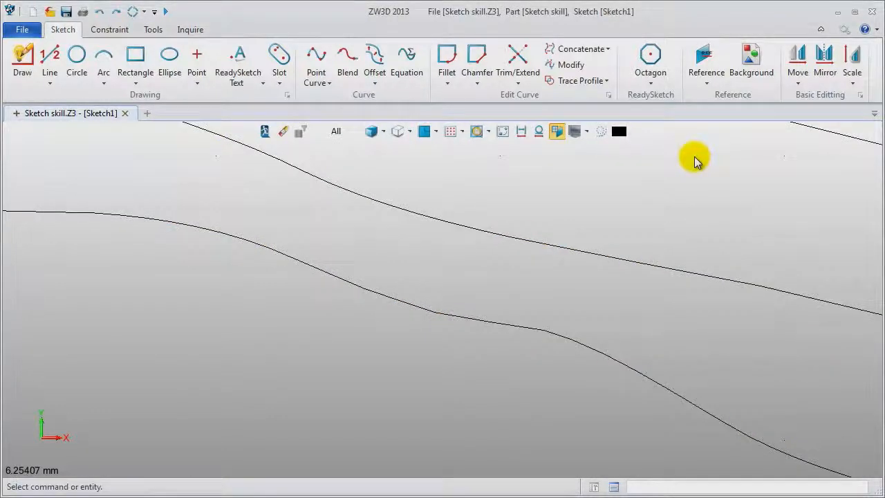
left_click(468, 322)
left_click(467, 322)
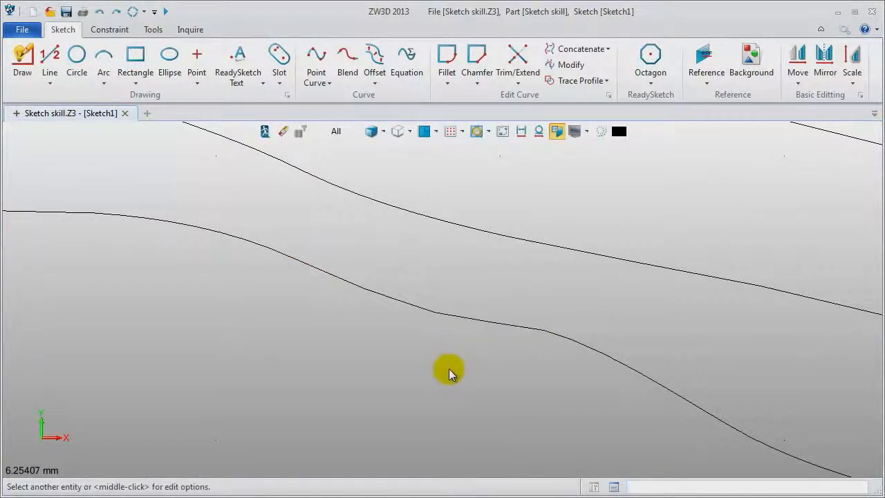
scroll(449, 369, "down", 2)
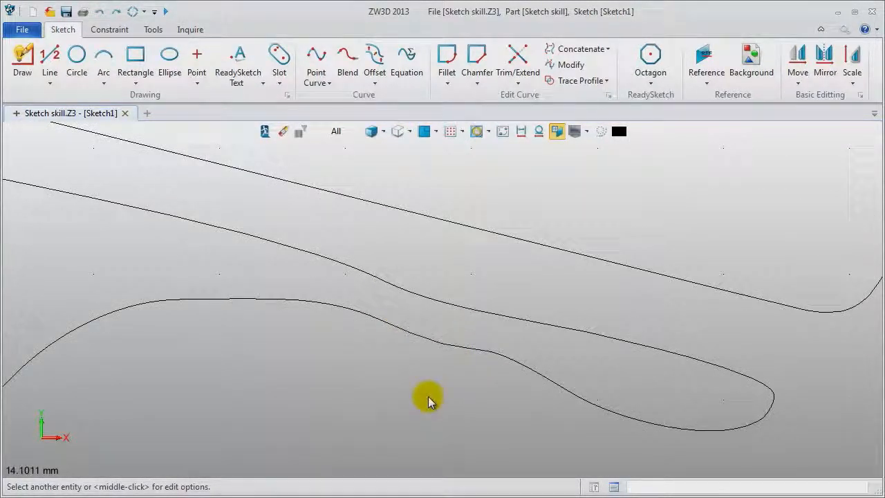
Step: Recheck the connectivity of all sketch curves, review the endpoint check result, and close the check
key("ctrl+a")
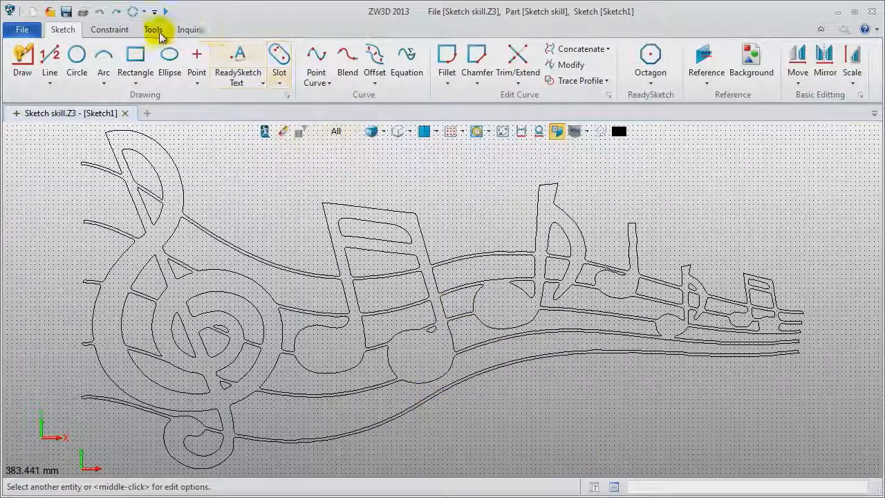
left_click(190, 30)
left_click(419, 72)
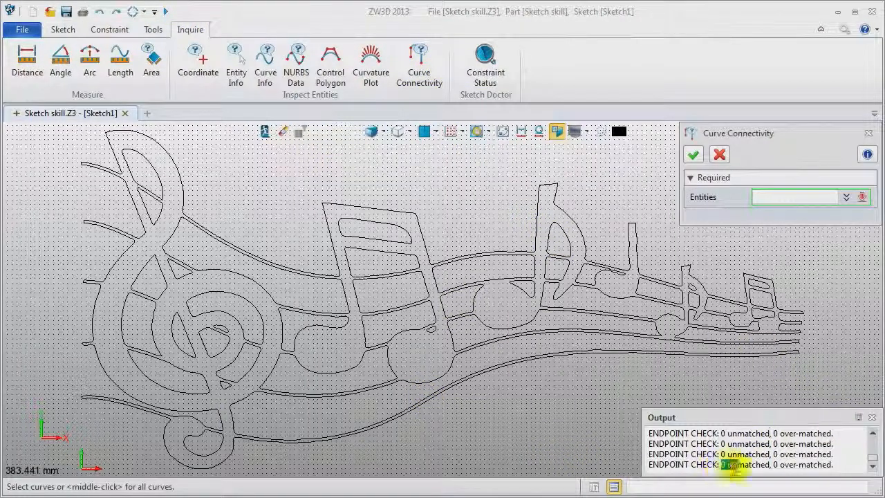
left_click_drag(737, 466, 851, 468)
left_click(852, 468)
left_click(875, 418)
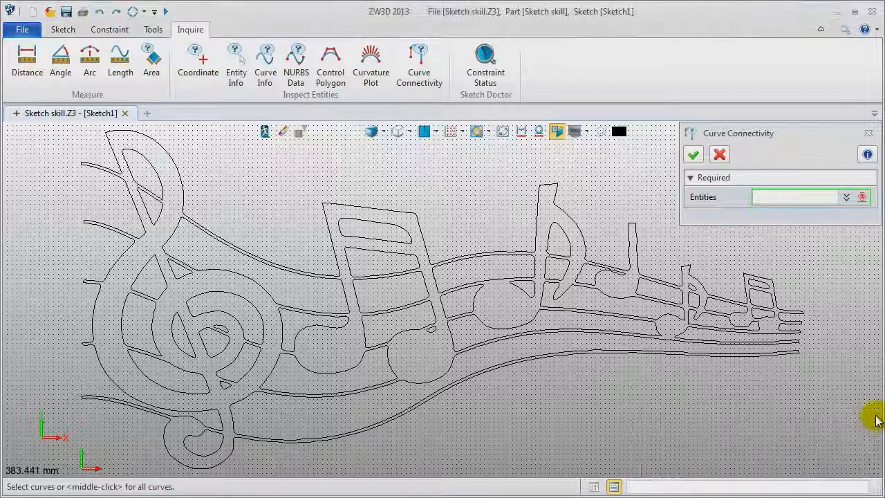
left_click(869, 132)
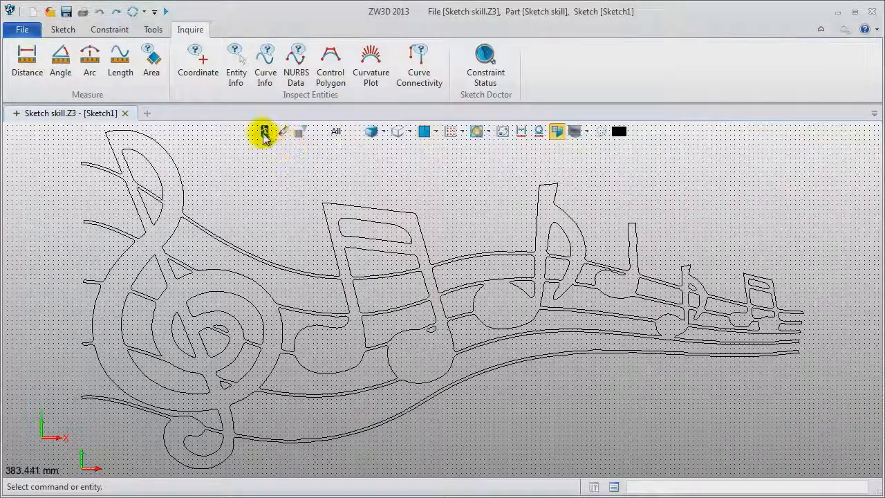
Step: Exit Sketch1 and examine the regenerated extrusion under the model tree's solids
left_click(263, 133)
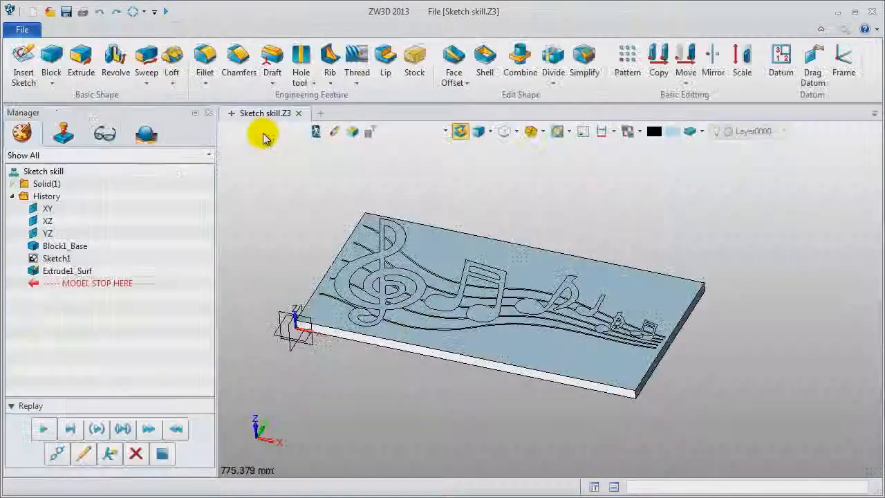
left_click(13, 184)
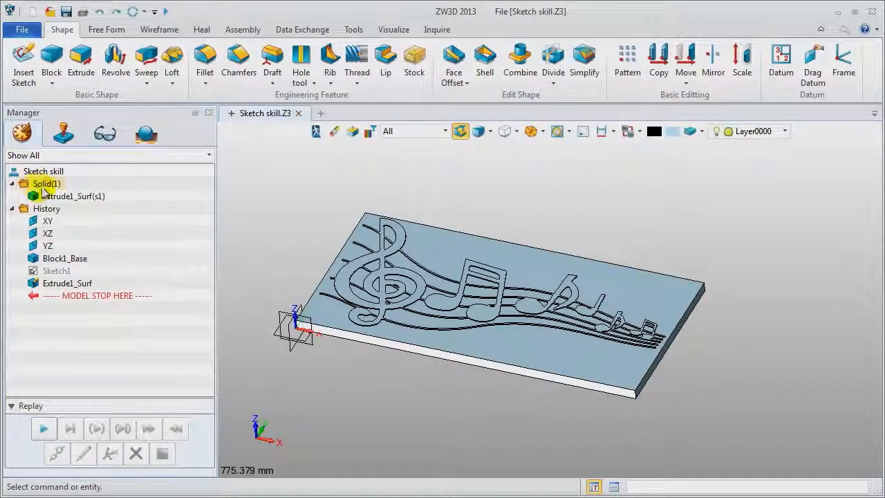
scroll(267, 234, "up", 2)
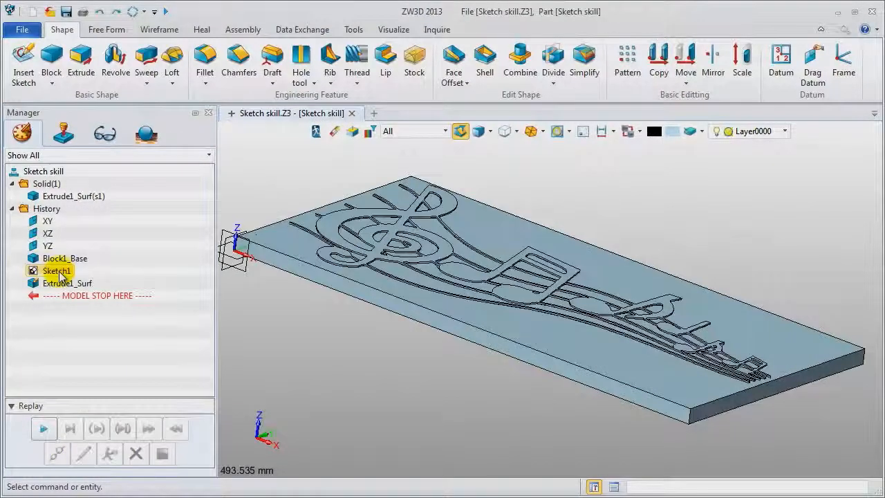
Step: Reopen Sketch1 for editing and copy all the music-note curves with the sketch origin 0,0 as base point
right_click(59, 274)
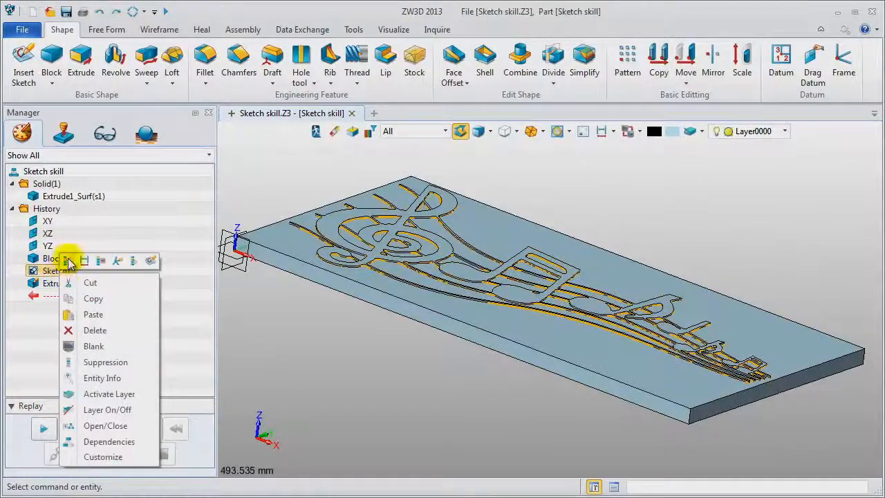
left_click(68, 259)
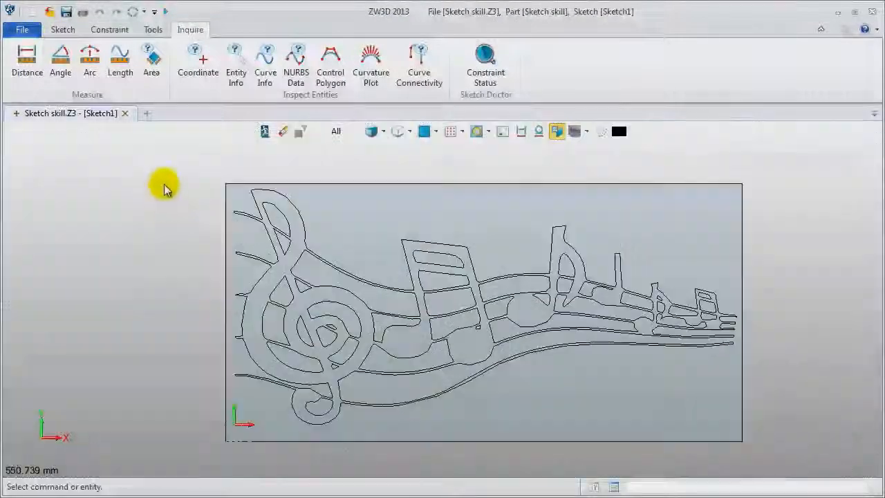
mouse_move(160, 166)
left_mouse_down()
mouse_move(716, 445)
mouse_move(776, 464)
left_mouse_up()
key("ctrl+c")
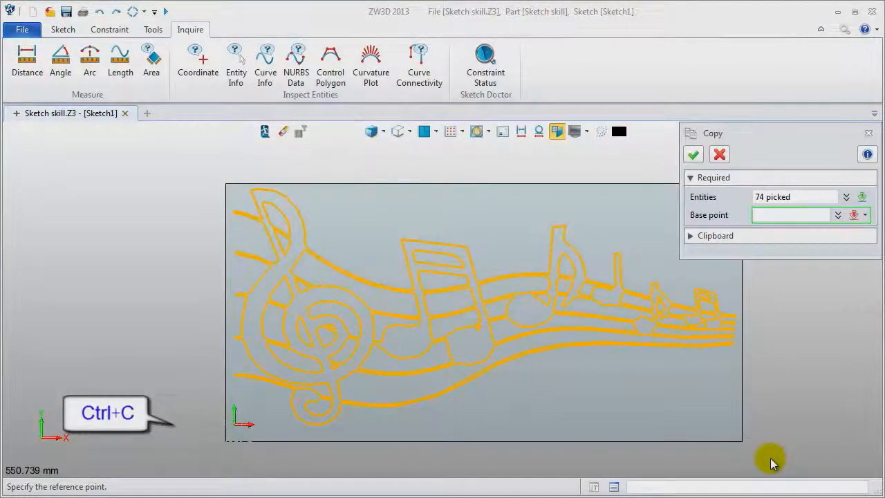
left_click(236, 425)
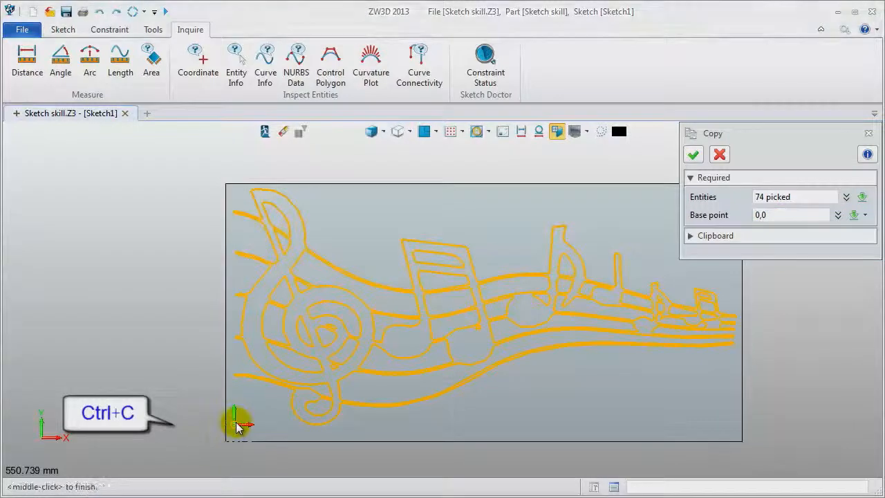
left_click(696, 156)
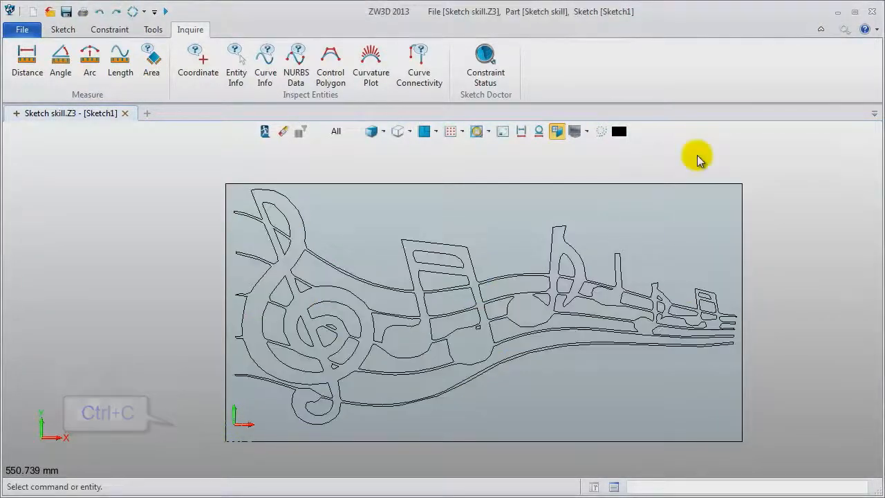
Step: Create a new part file named Reuse Sketch with the default template and insert a sketch on the default plane
left_click(147, 113)
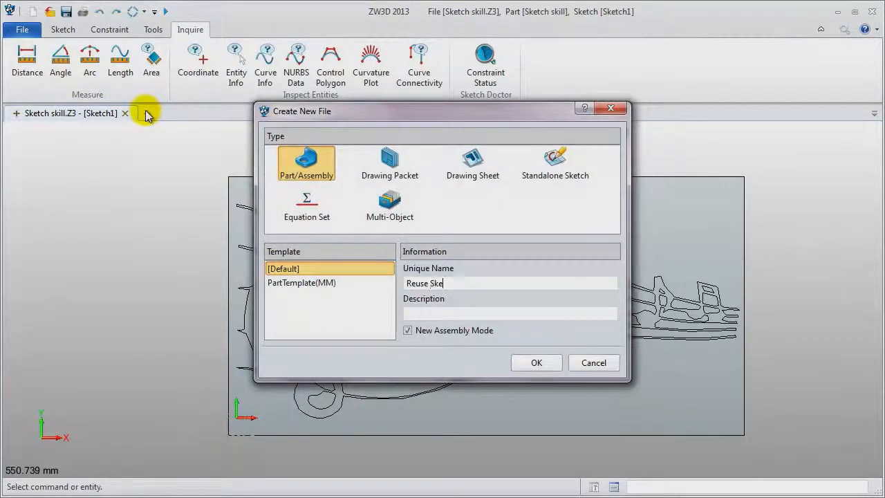
key("Return")
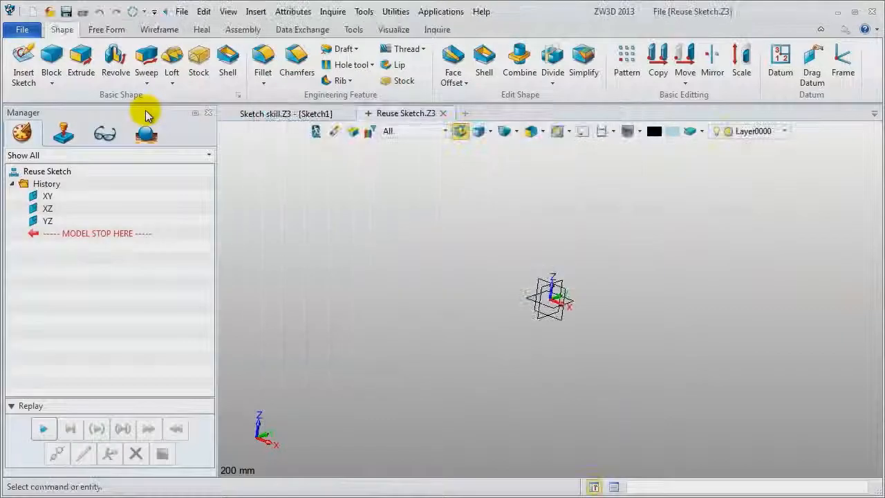
right_click(283, 181)
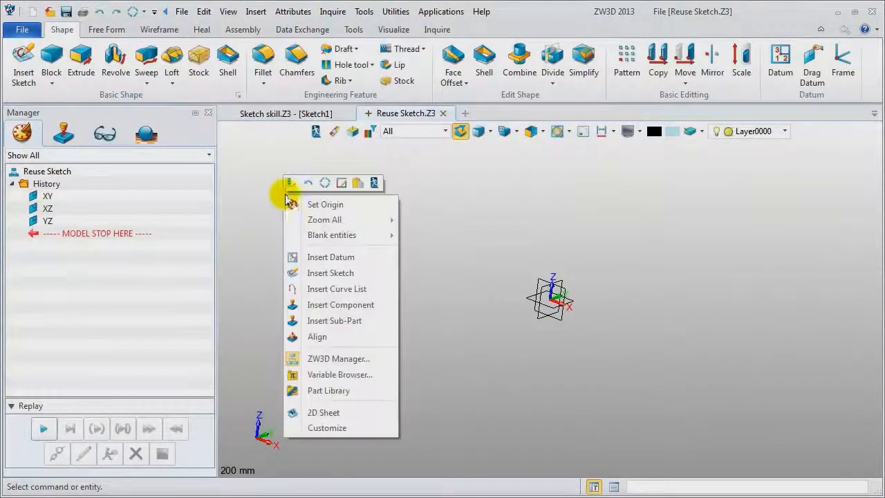
left_click(315, 274)
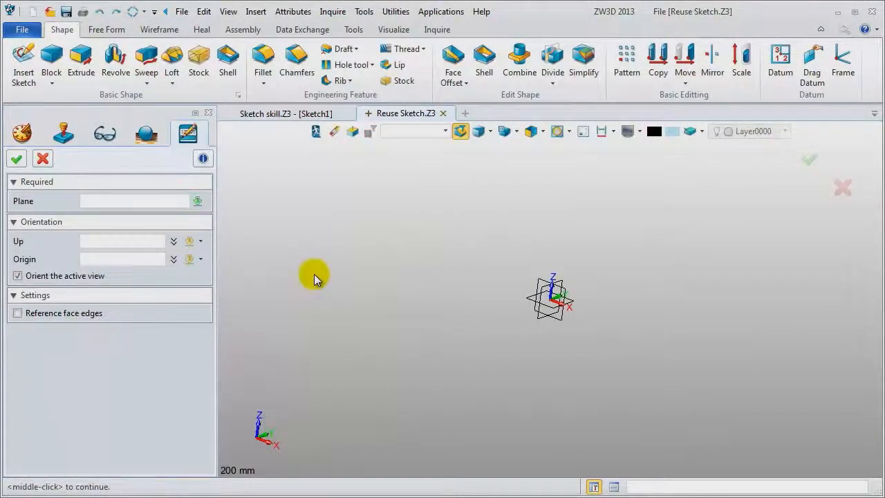
middle_click(314, 274)
Step: Paste the copied music-note curves at the new sketch's origin and compare them with the original sketch in Sketch skill.Z3
key("ctrl+v")
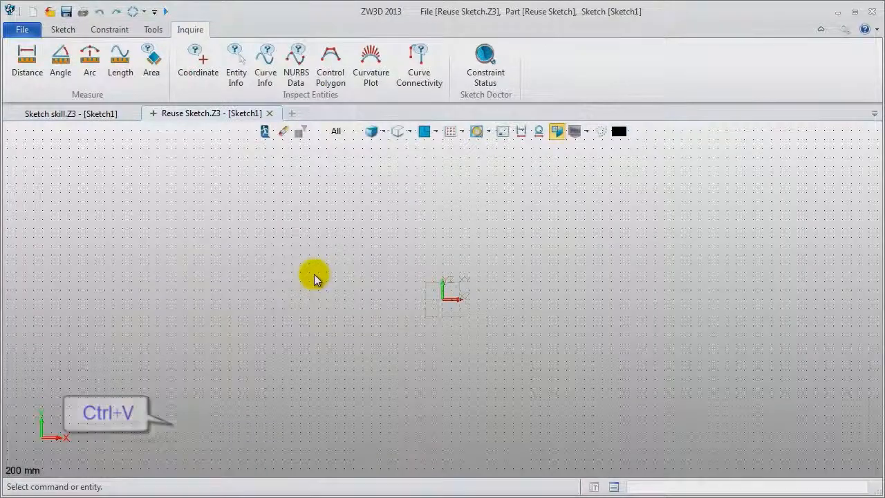
left_click(439, 302)
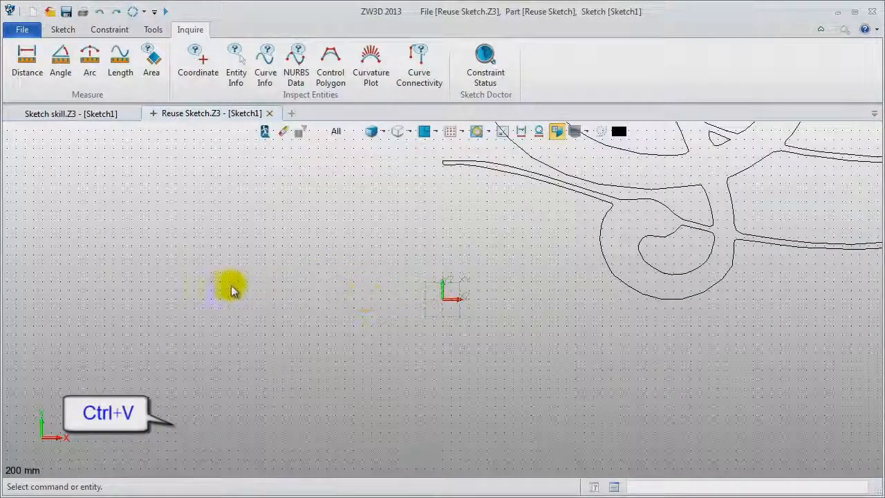
key("ctrl+a")
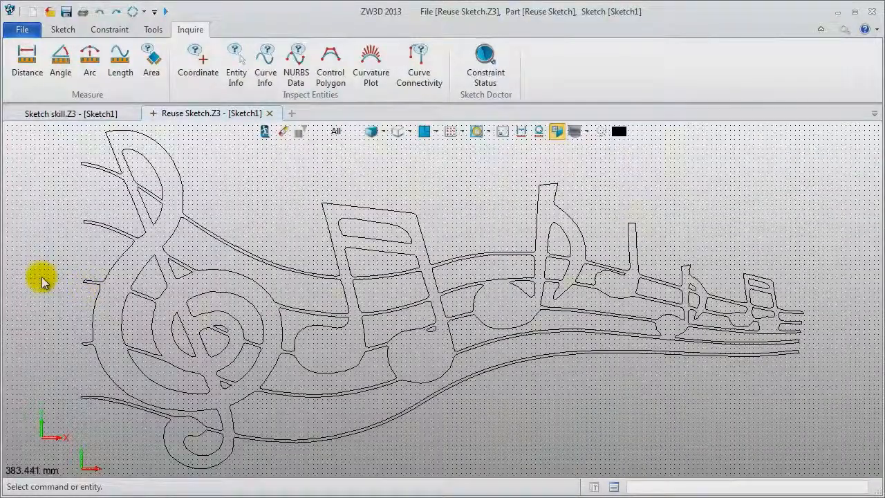
left_click(69, 113)
left_click(177, 114)
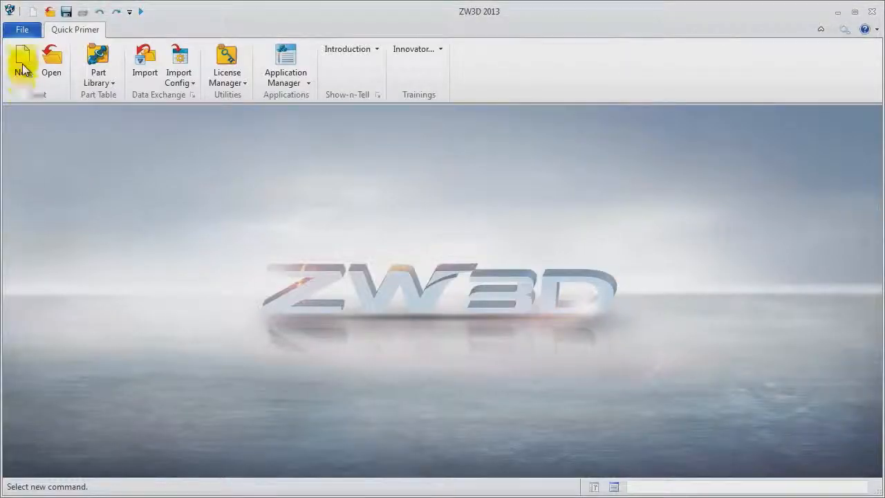
Step: Create a new standalone sketch file named sketch case with the default template
left_click(22, 59)
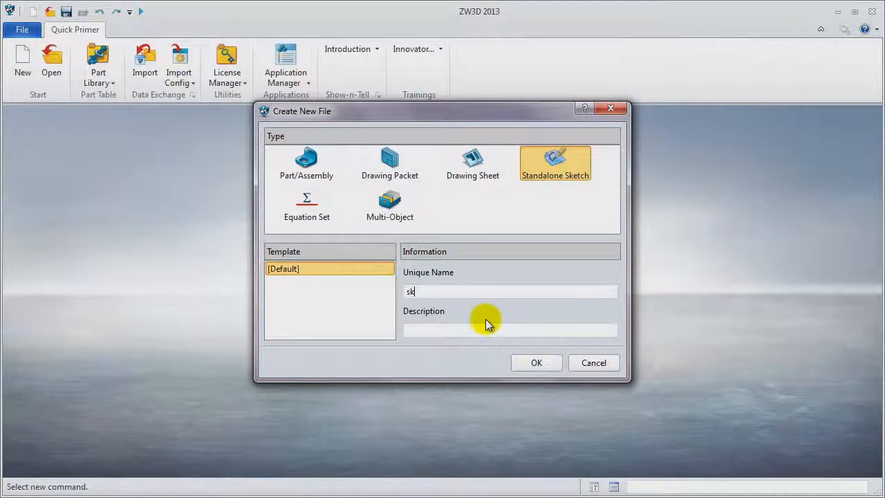
type("sketch cas")
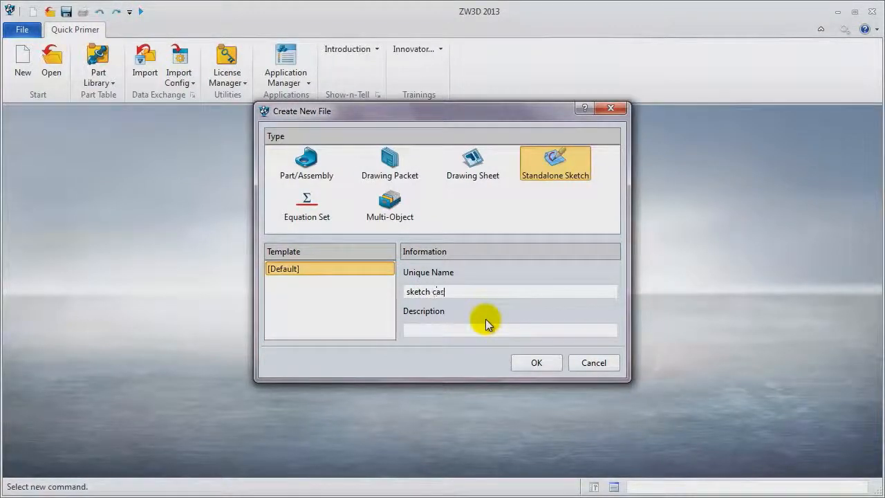
type("e")
key("Return")
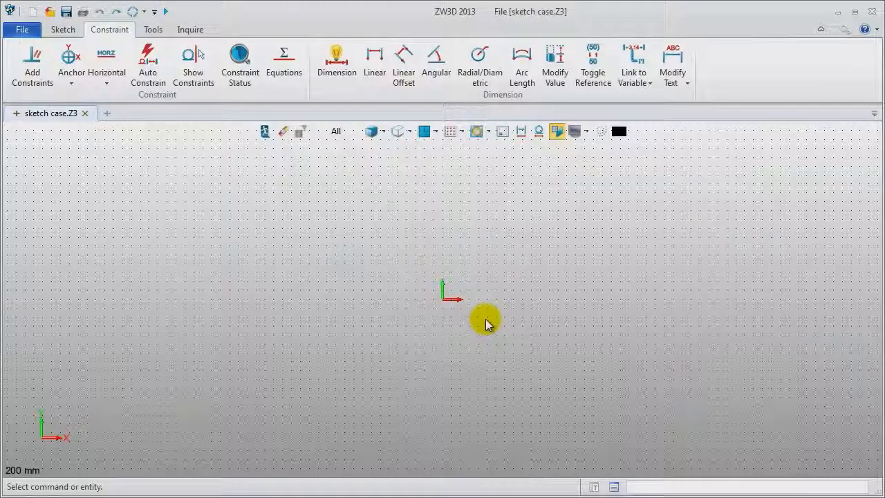
Step: Draw a horizontal reference line through the origin from -30,0 to 280,0
middle_click_drag(583, 273, 451, 276)
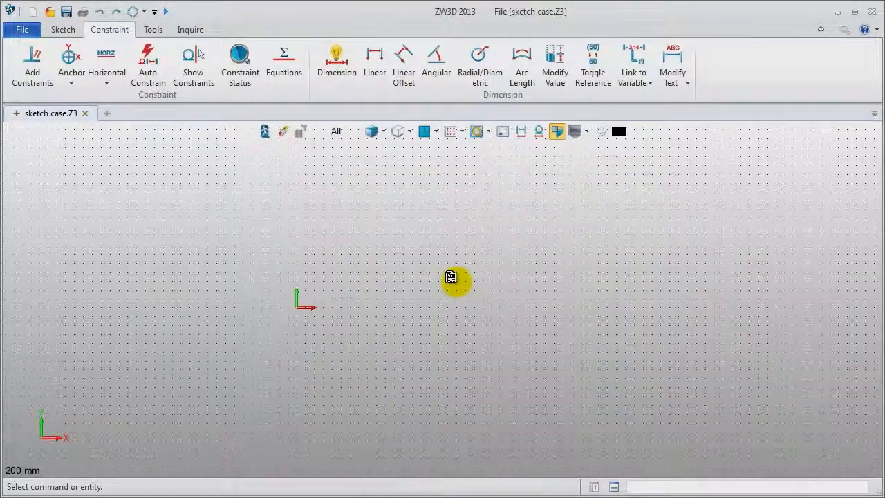
left_click(63, 29)
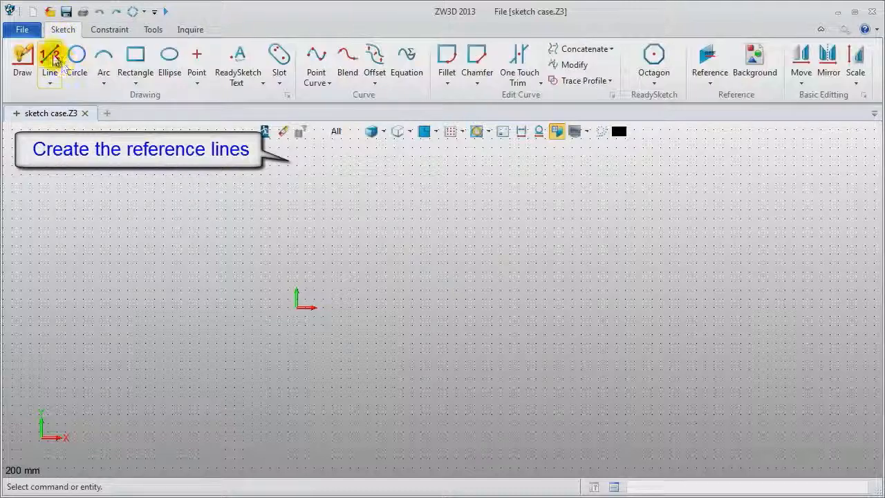
left_click(54, 60)
left_click(242, 307)
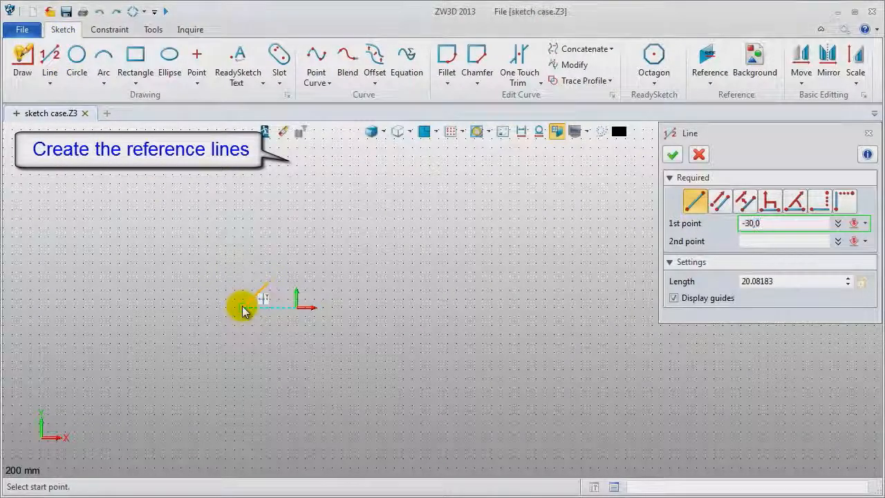
middle_click_drag(632, 300, 496, 304)
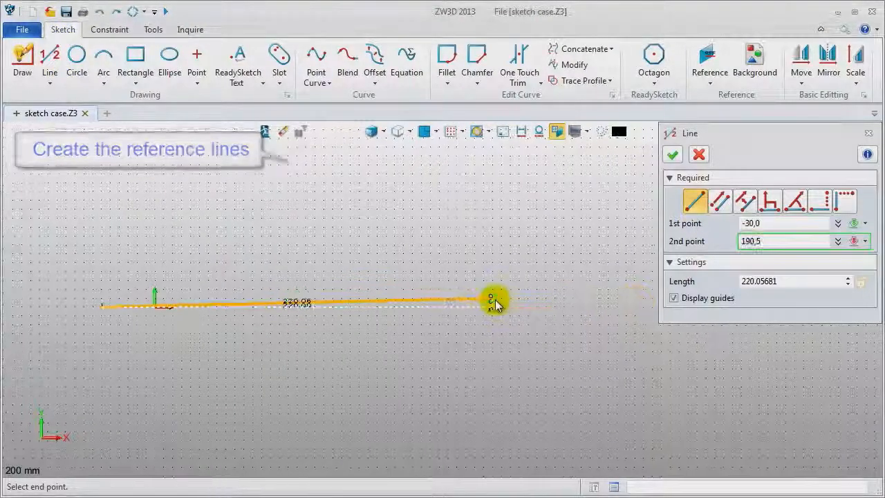
left_click(652, 306)
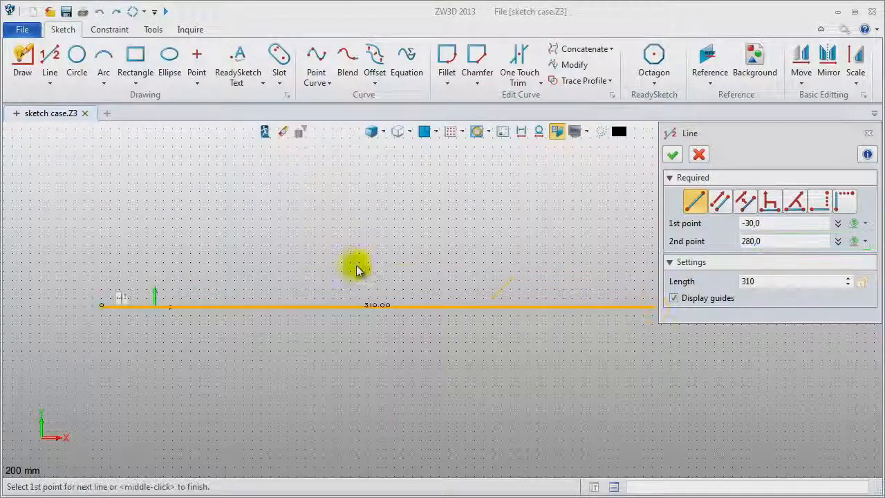
middle_click(348, 253)
Step: Draw two more 310 mm horizontal reference lines starting at -30,50 and -30,-50, above and below the first
middle_click(354, 257)
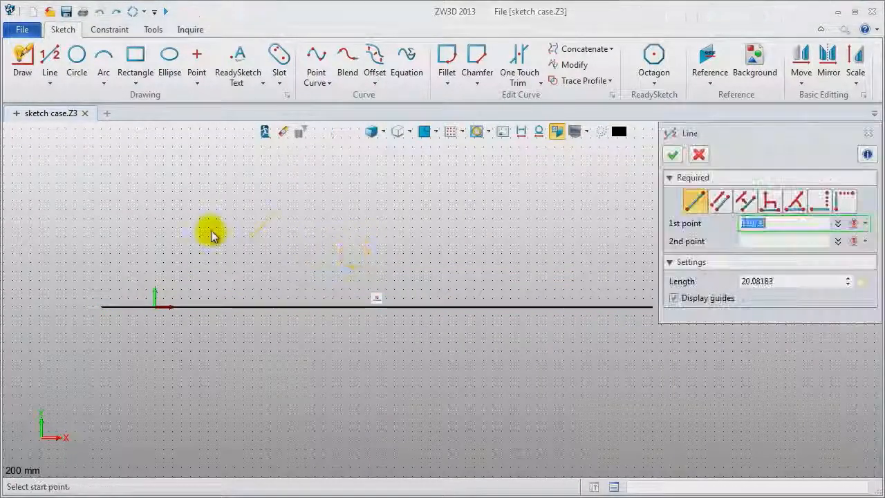
left_click(102, 217)
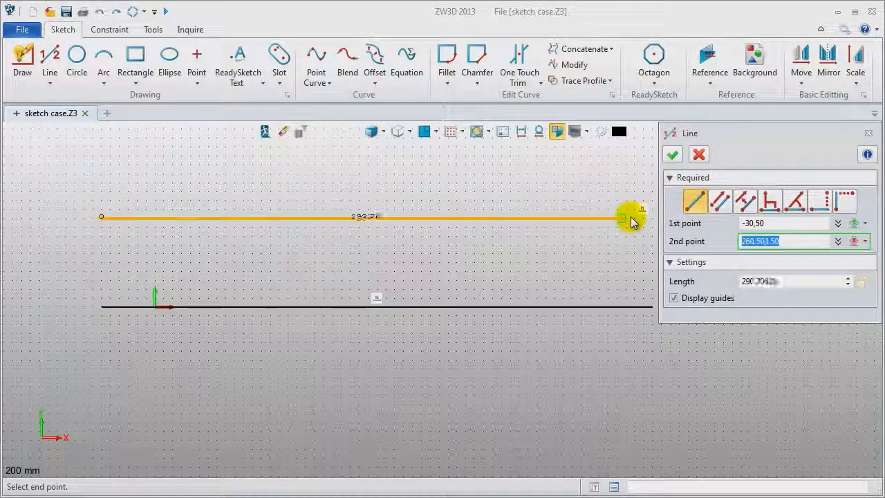
left_click(652, 220)
middle_click(608, 247)
middle_click(209, 415)
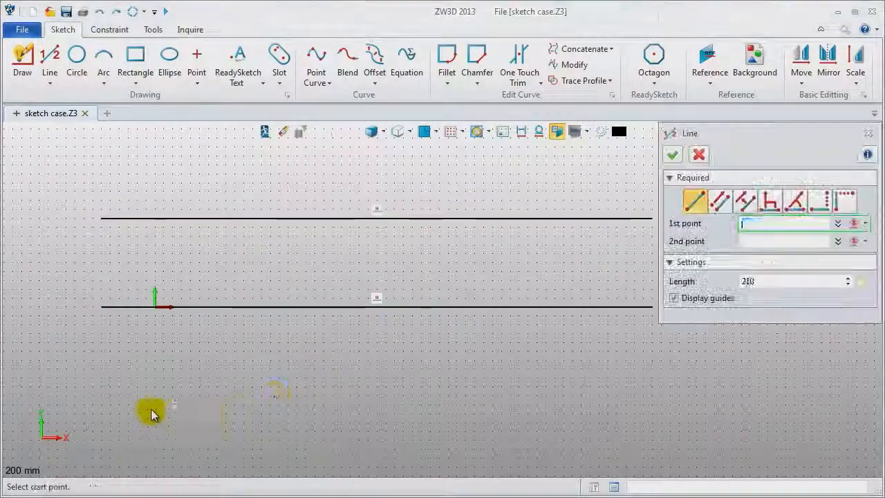
left_click(102, 395)
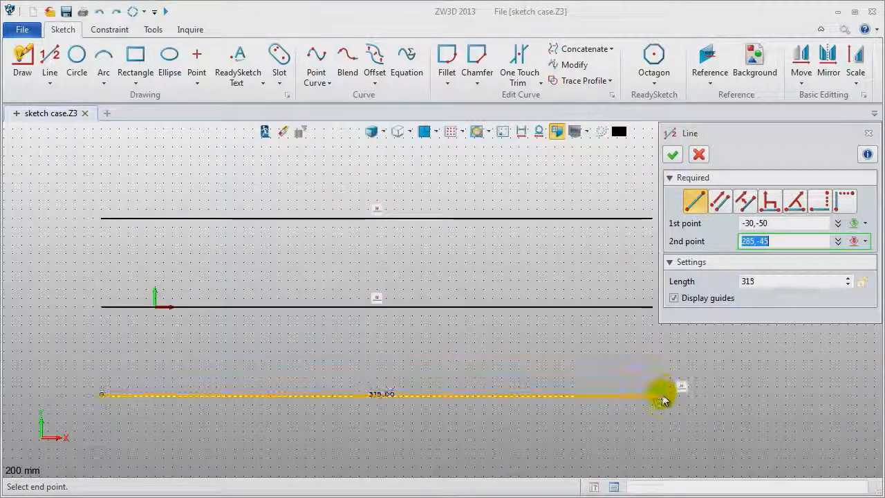
left_click(652, 395)
middle_click(723, 397)
Step: Draw vertical reference lines across the horizontals, one from 0,90 to 0,-75 and one straight down from 80,90
middle_click(722, 399)
left_click(153, 146)
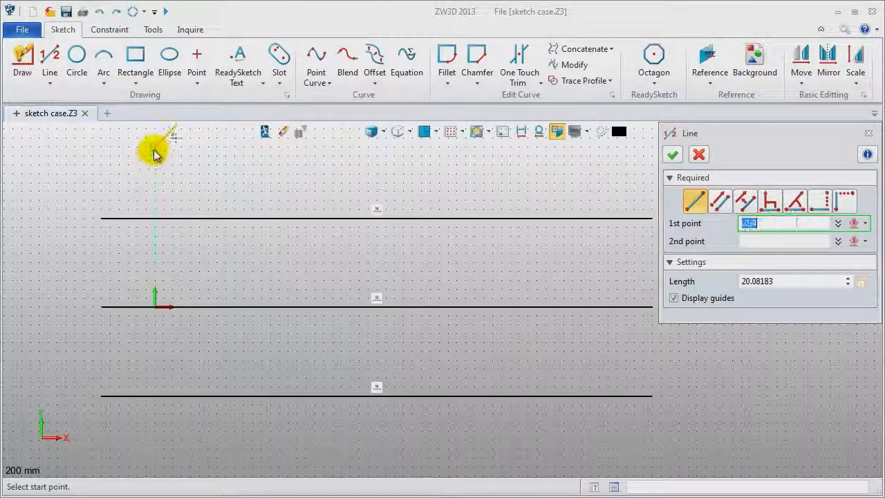
left_click(155, 440)
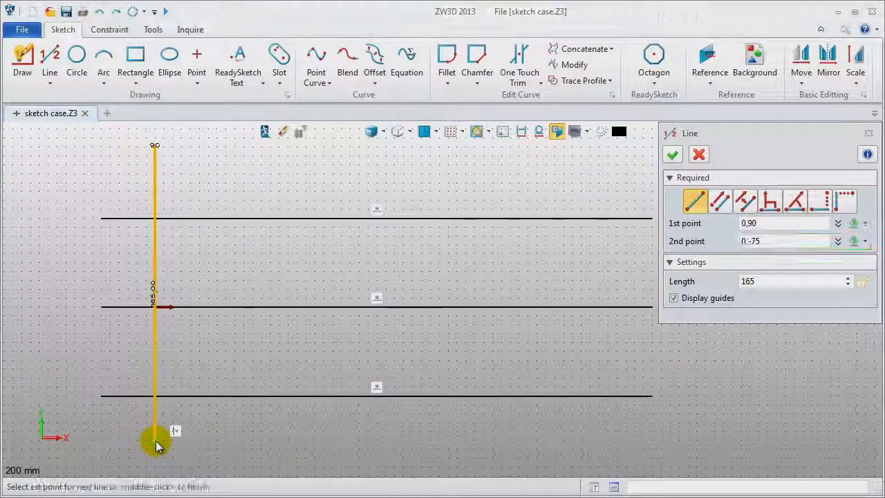
middle_click(156, 445)
middle_click(229, 446)
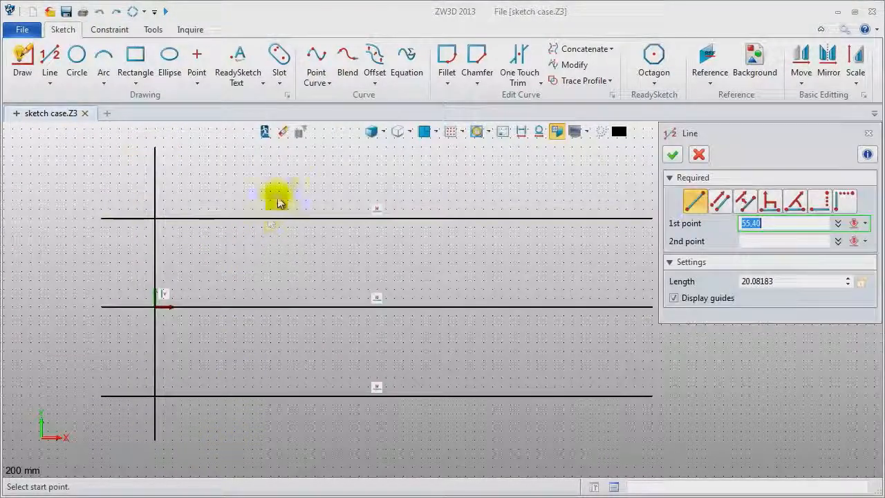
left_click(297, 146)
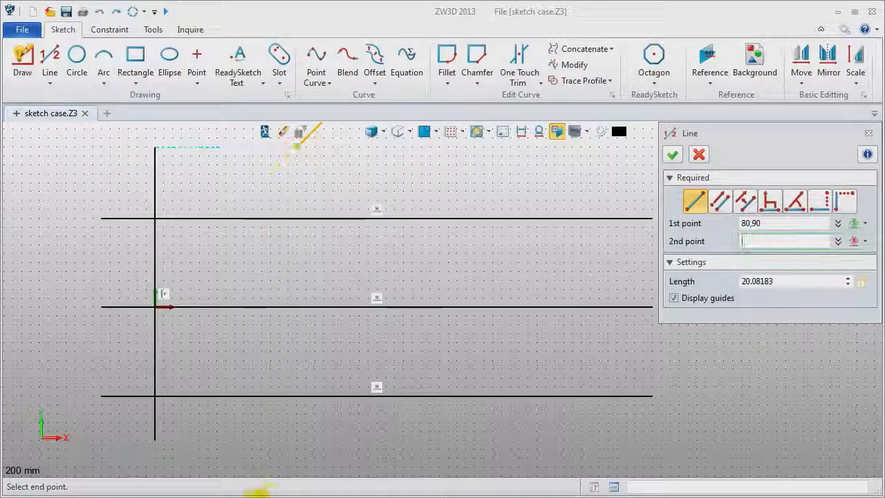
left_click(298, 449)
middle_click(312, 450)
Step: Draw two more vertical reference lines, one straight down from 175,90 and one from 255,90 to 255,-75
middle_click(474, 192)
left_click(466, 148)
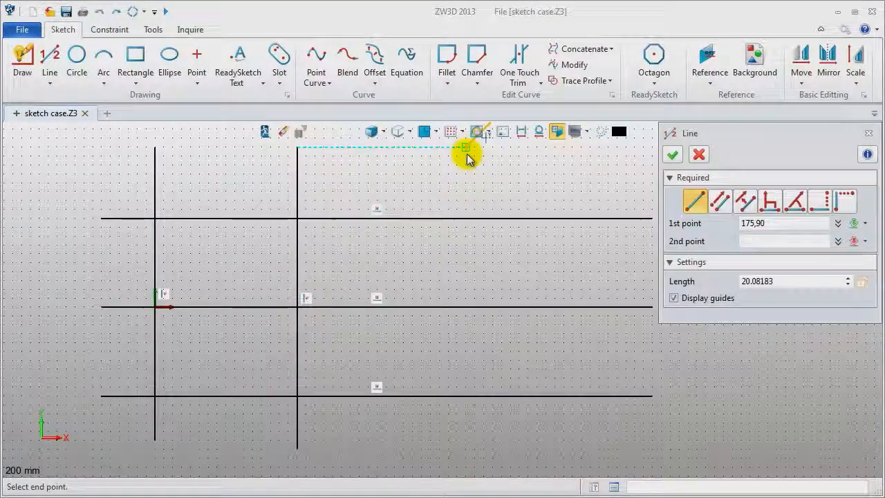
left_click(465, 448)
middle_click(570, 448)
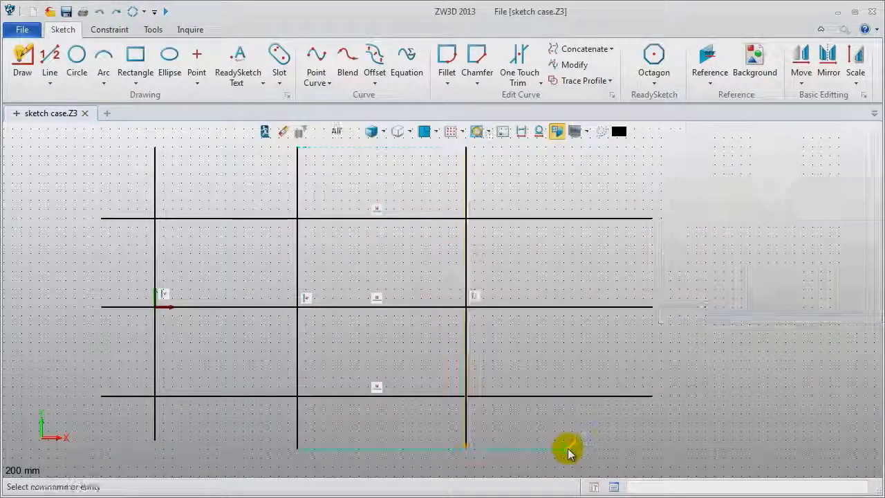
middle_click(609, 166)
left_click(608, 147)
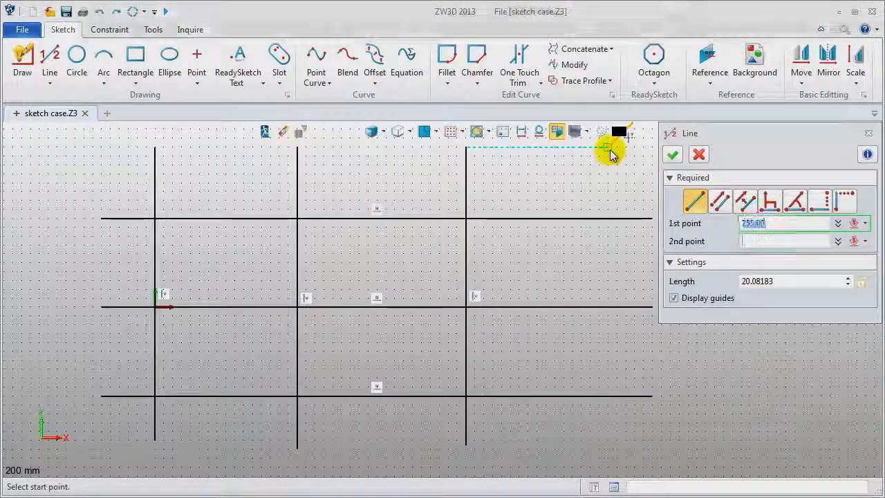
left_click(612, 447)
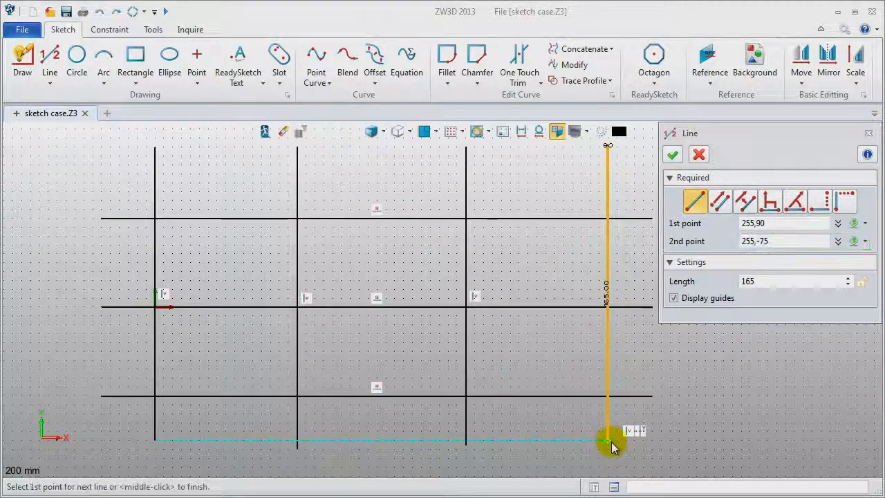
middle_click(738, 454)
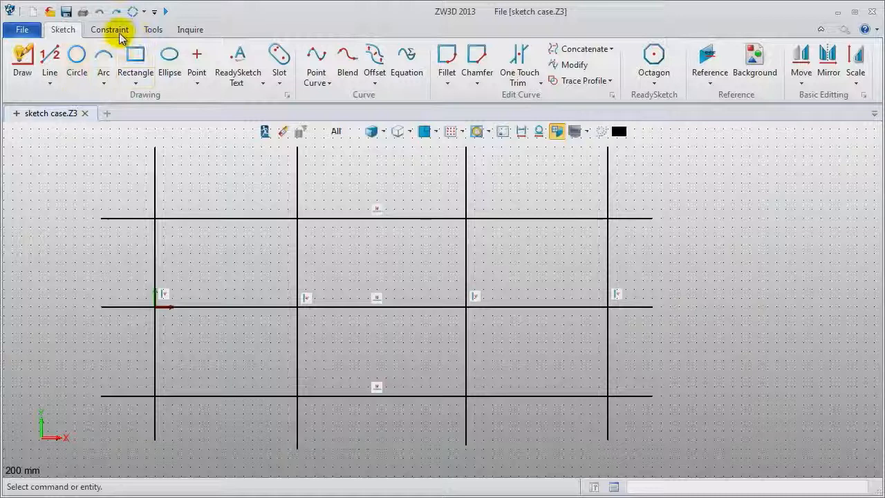
Step: Constrain the first vertical and the middle horizontal reference lines to pass through the sketch origin
left_click(110, 30)
left_click(30, 69)
left_click(154, 262)
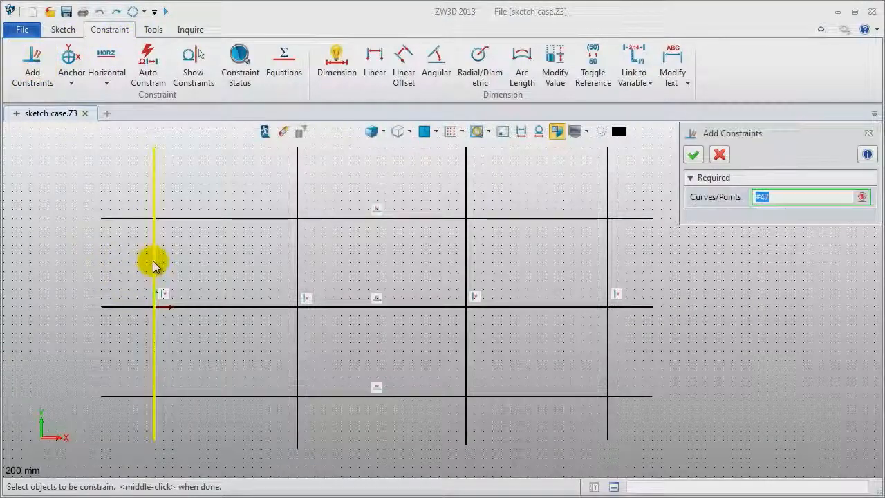
left_click(154, 307)
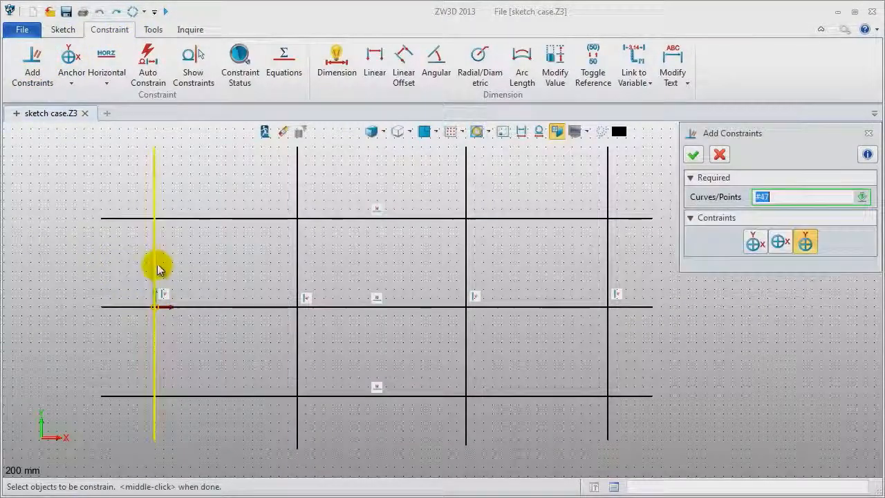
middle_click(211, 268)
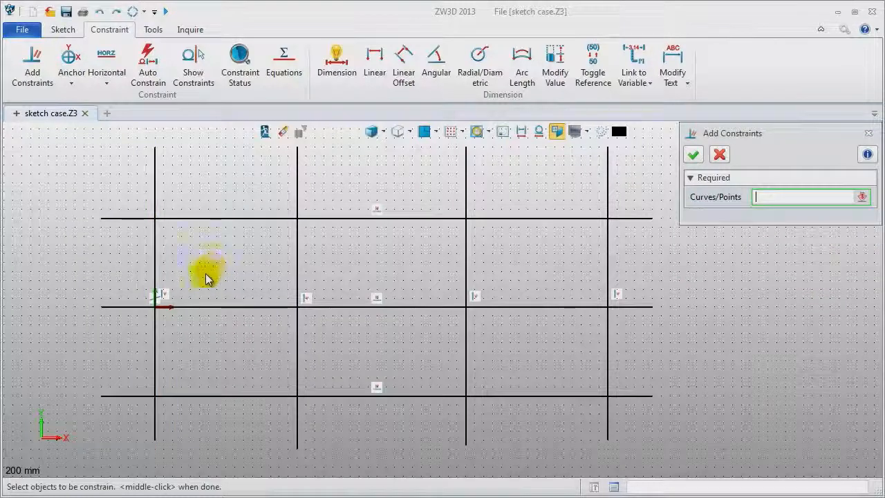
left_click(155, 308)
middle_click(208, 336)
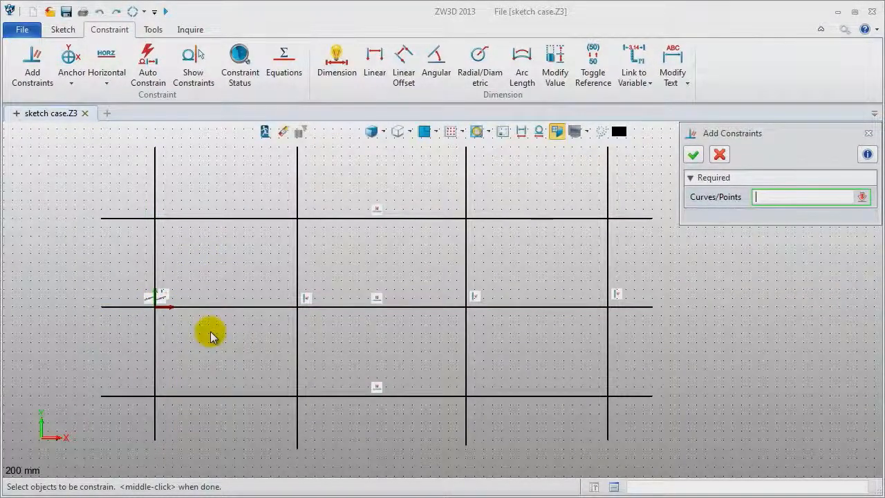
Step: Dimension the distance between the upper and middle horizontal reference lines as 70 mm
left_click(336, 79)
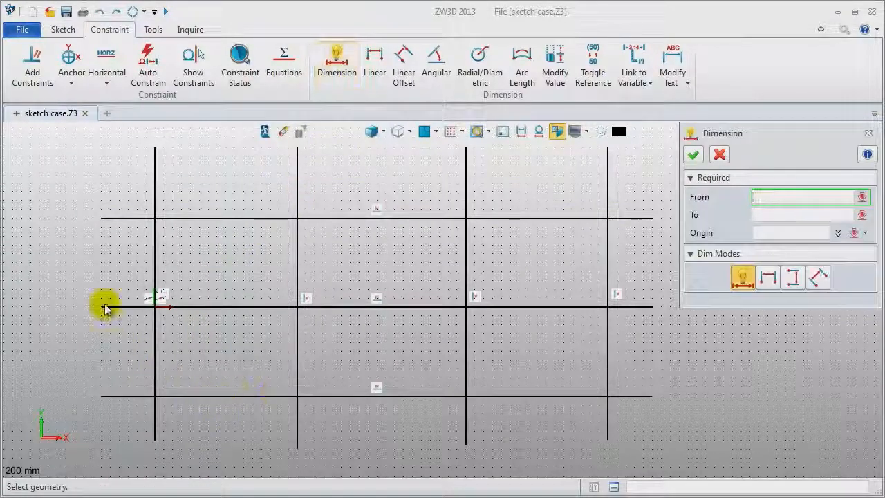
left_click(116, 220)
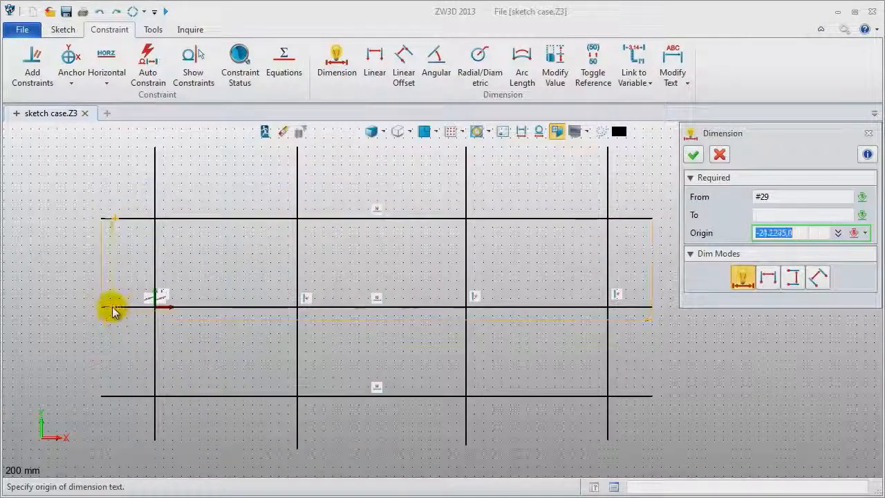
left_click(105, 267)
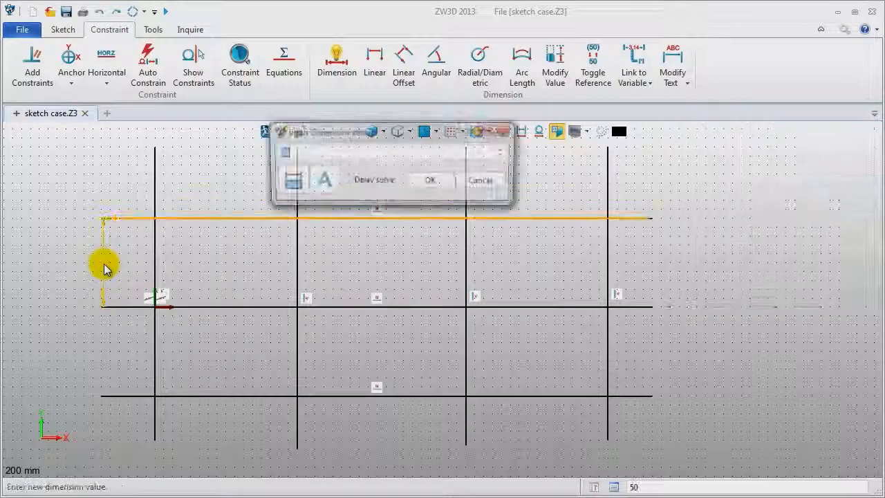
type("70")
key("Return")
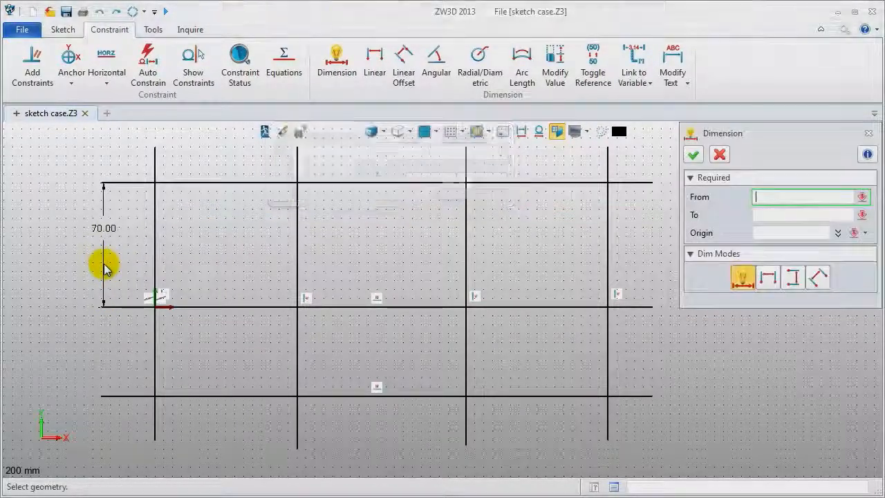
Step: Dimension the distance between the middle and lower horizontal reference lines as 40 mm
left_click(115, 307)
left_click(105, 396)
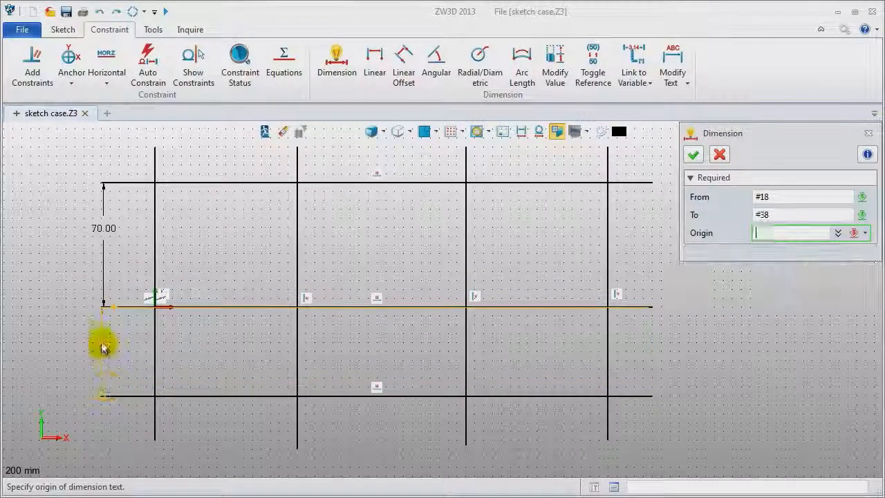
left_click(105, 352)
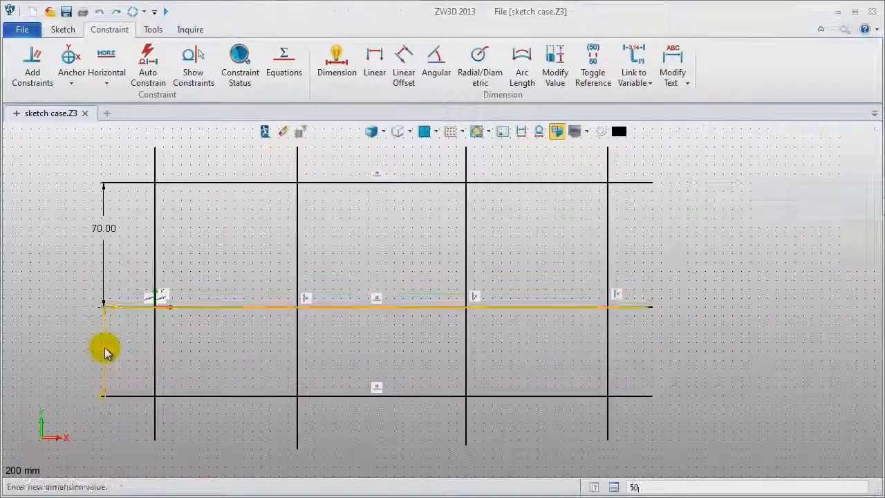
type("40")
key("Return")
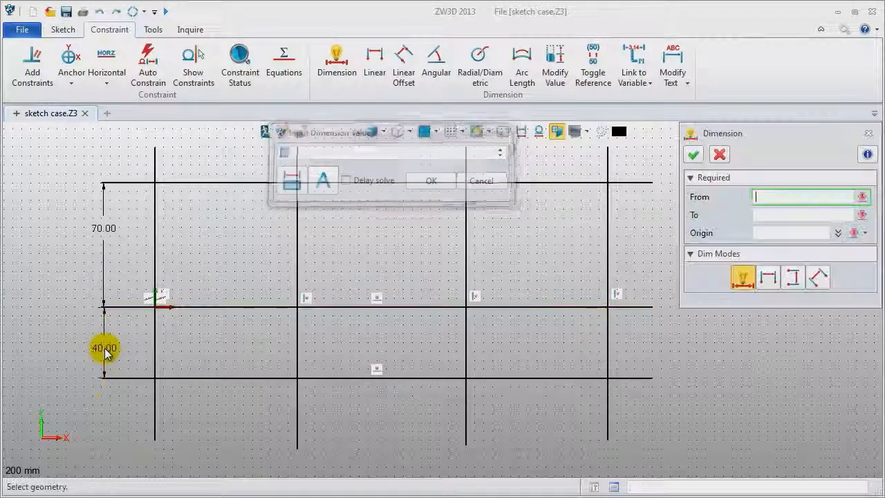
Step: Dimension the distance between the first and second vertical reference lines as 60 mm
left_click(157, 433)
left_click(297, 439)
left_click(228, 441)
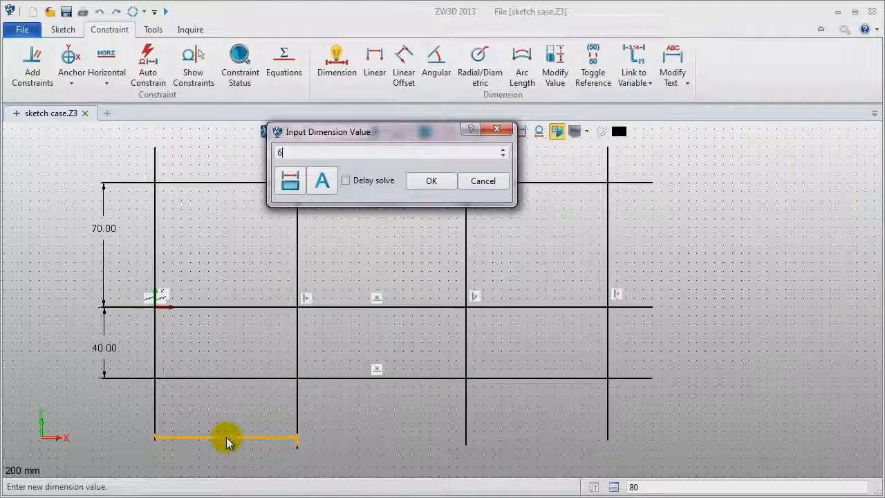
type("60")
key("Return")
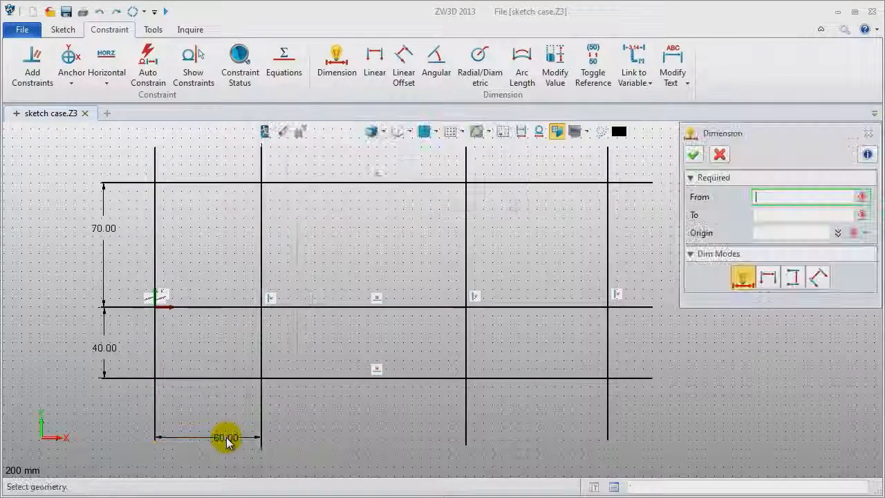
Step: Dimension the distance between the first and third vertical reference lines as 180 mm
left_click(161, 430)
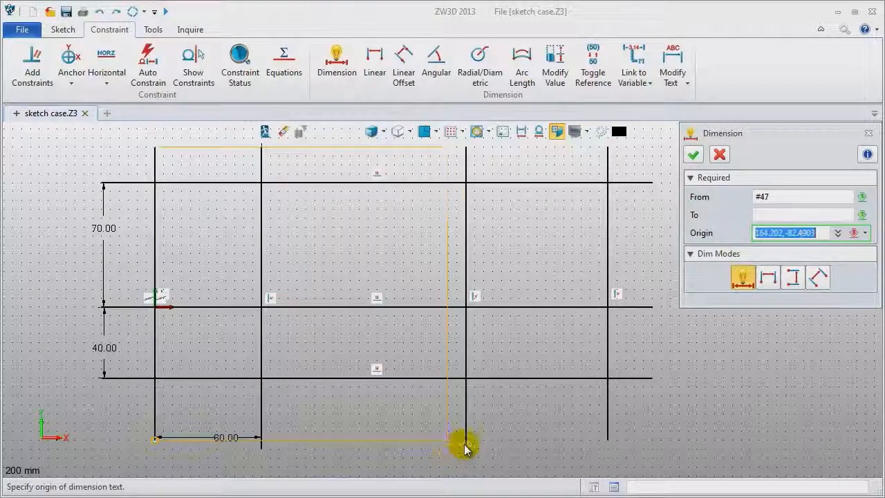
left_click(311, 467)
type("18")
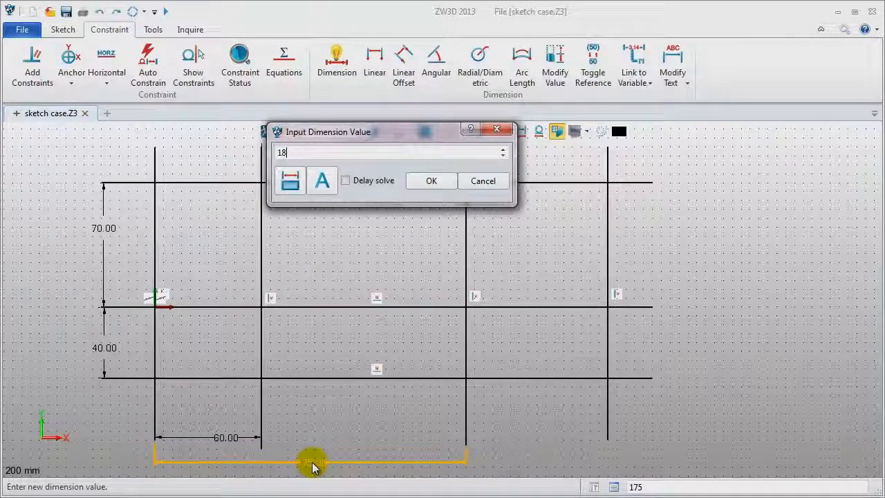
type("0")
key("Return")
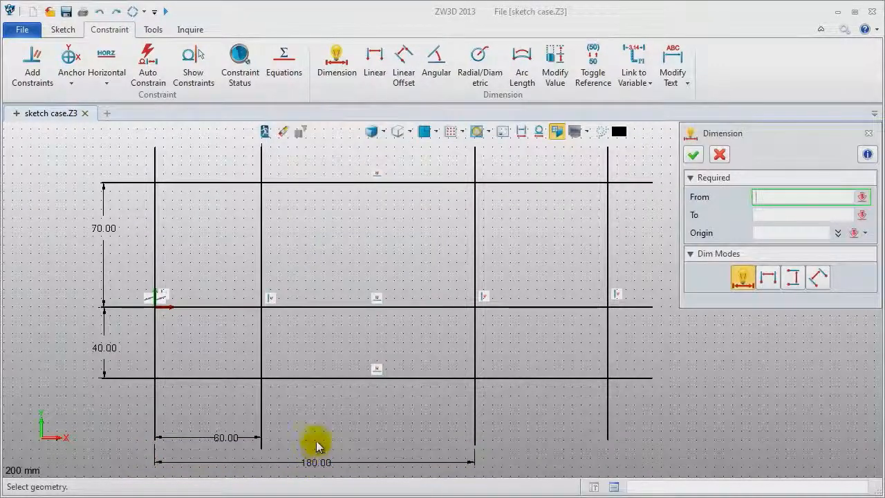
Step: Dimension the distance between the first and fourth vertical reference lines as 290 mm, and finish dimensioning
left_click(155, 441)
left_click(153, 442)
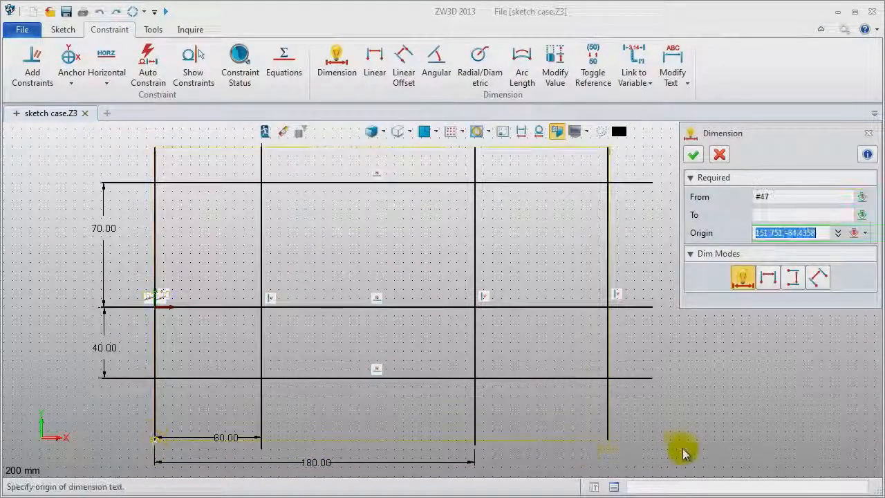
left_click(608, 444)
middle_click_drag(480, 464, 480, 438)
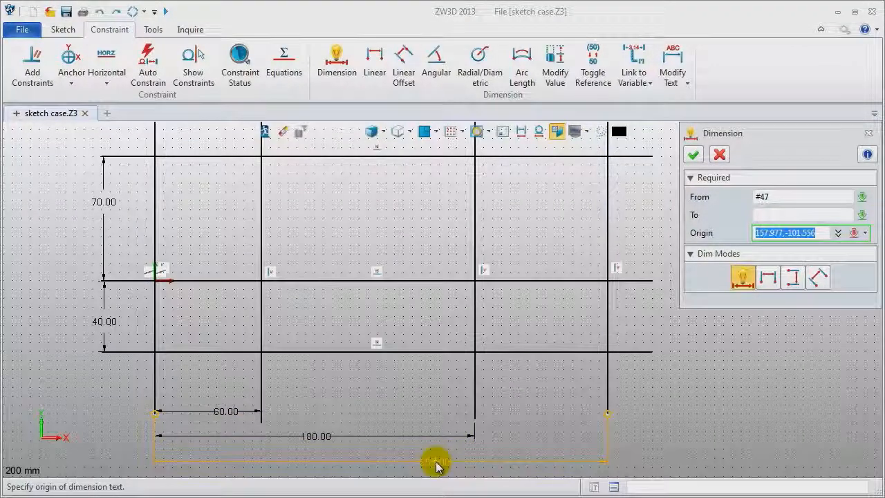
left_click(432, 462)
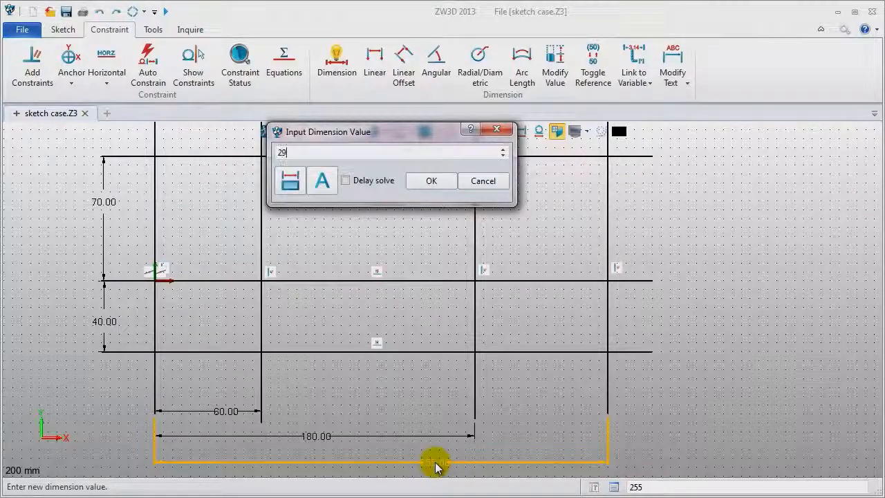
key("Return")
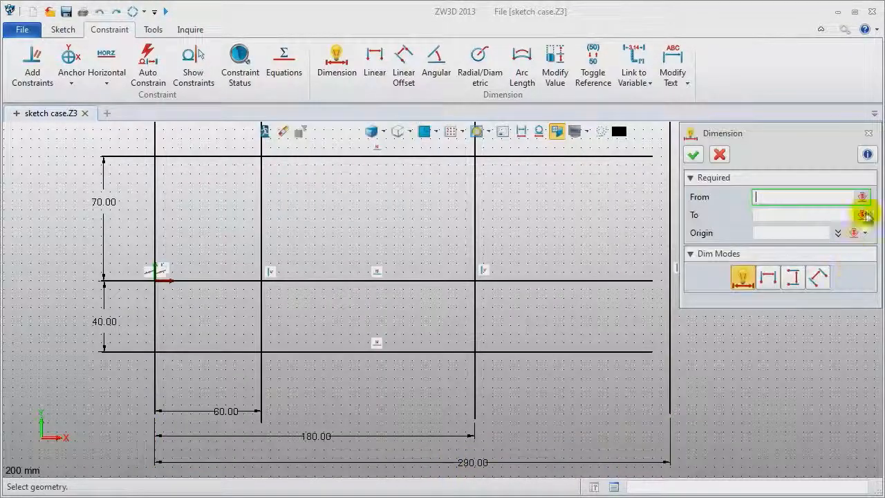
left_click(868, 135)
Step: Extend the lower, middle and upper horizontal reference lines past the fourth vertical reference line
mouse_move(793, 272)
middle_mouse_down()
mouse_move(789, 284)
mouse_move(788, 277)
middle_mouse_up()
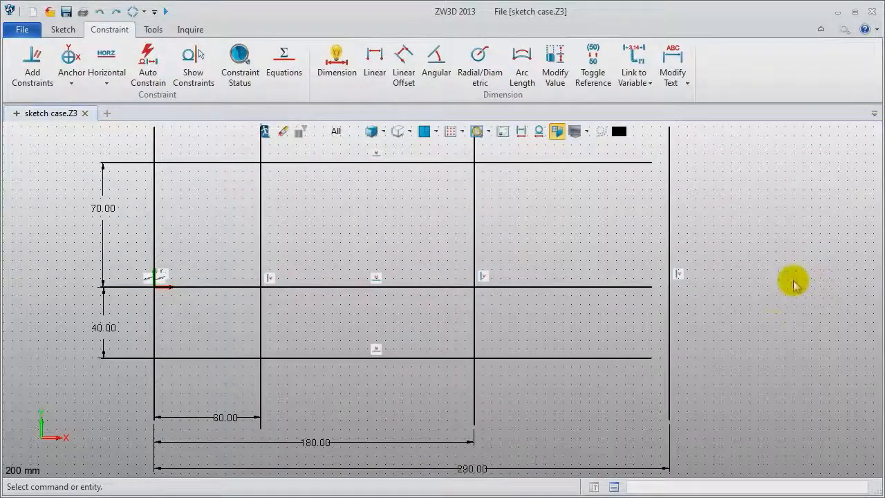
left_click_drag(651, 358, 691, 358)
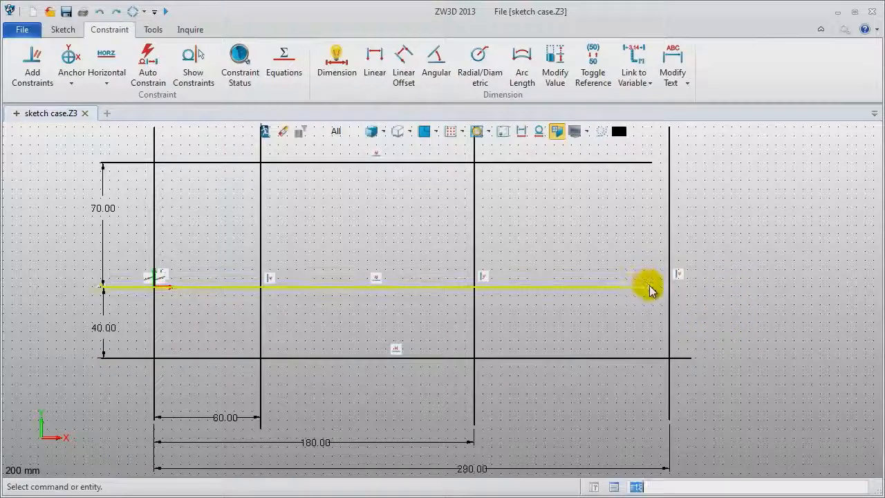
left_click_drag(650, 289, 705, 287)
left_click_drag(652, 164, 705, 164)
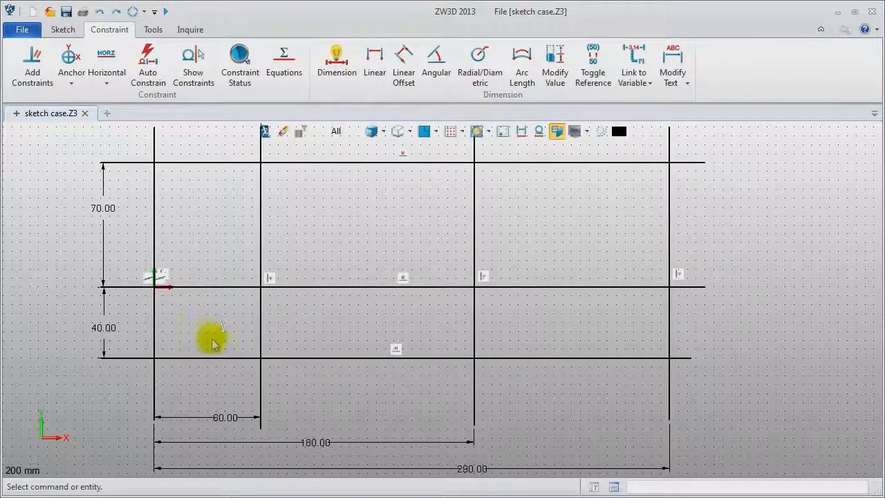
Step: Toggle the three horizontal and four vertical reference lines to construction geometry
left_click(162, 164)
left_click(184, 287)
left_click(174, 357)
left_click(153, 346)
left_click(261, 334)
left_click(475, 332)
left_click(669, 336)
middle_click(540, 314)
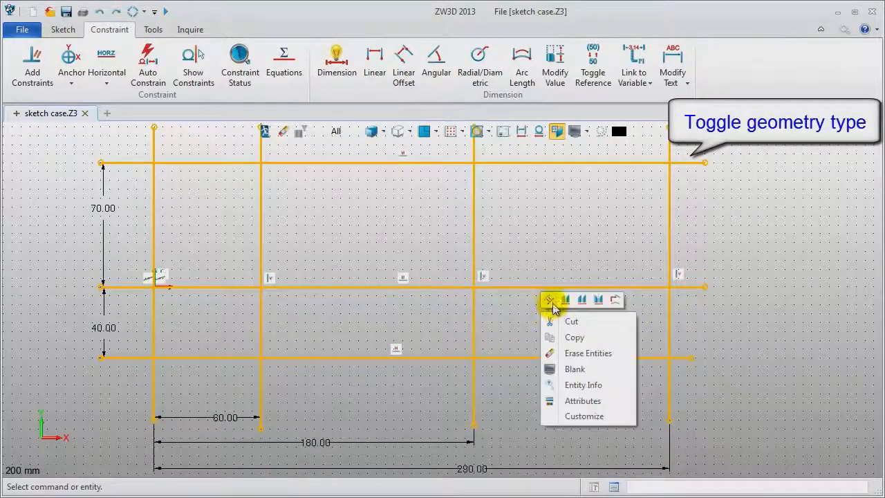
left_click(550, 299)
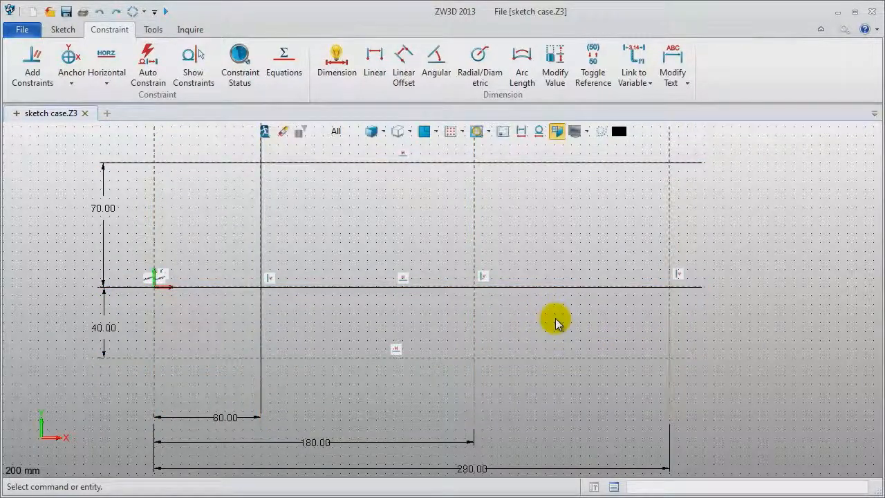
Step: Draw a circle with a 20 mm radius centred on the sketch origin using the center-radius method
middle_click_drag(556, 318, 561, 322)
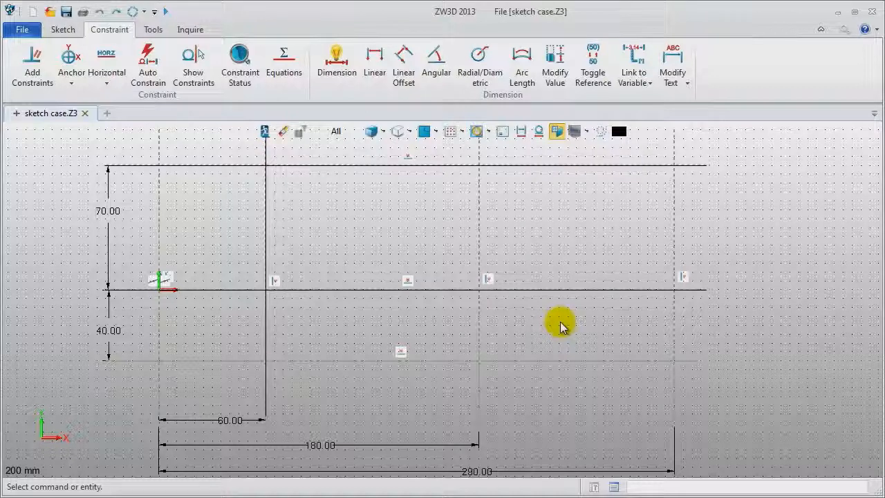
left_click(63, 31)
left_click(78, 57)
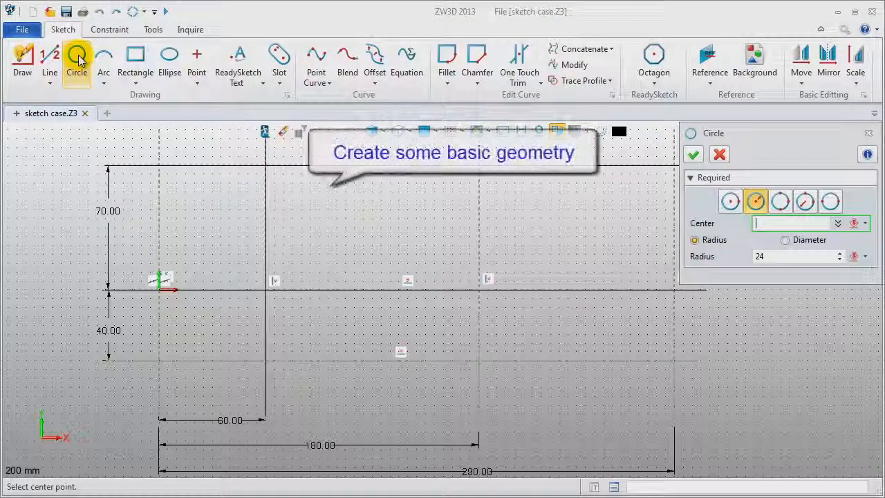
left_click(159, 290)
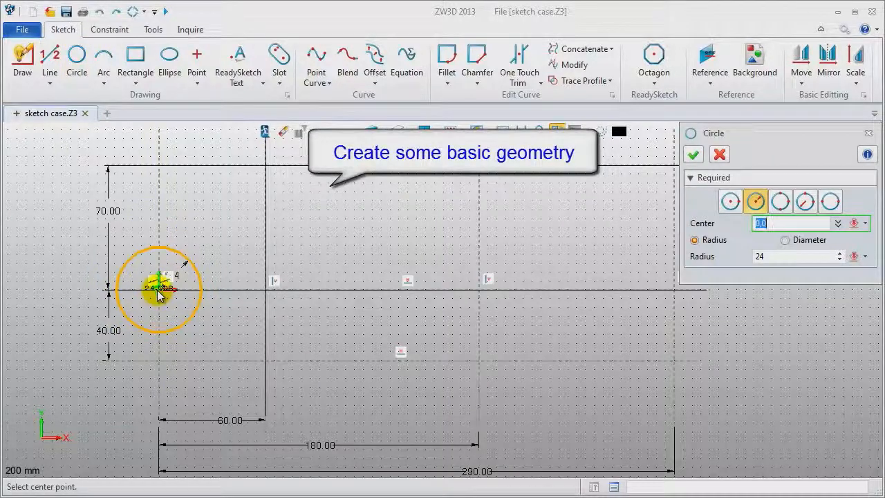
left_click(731, 202)
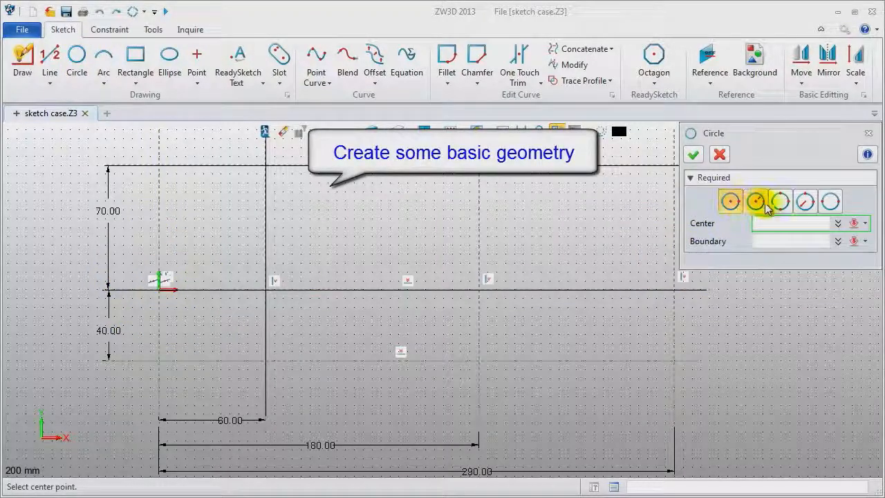
left_click(756, 201)
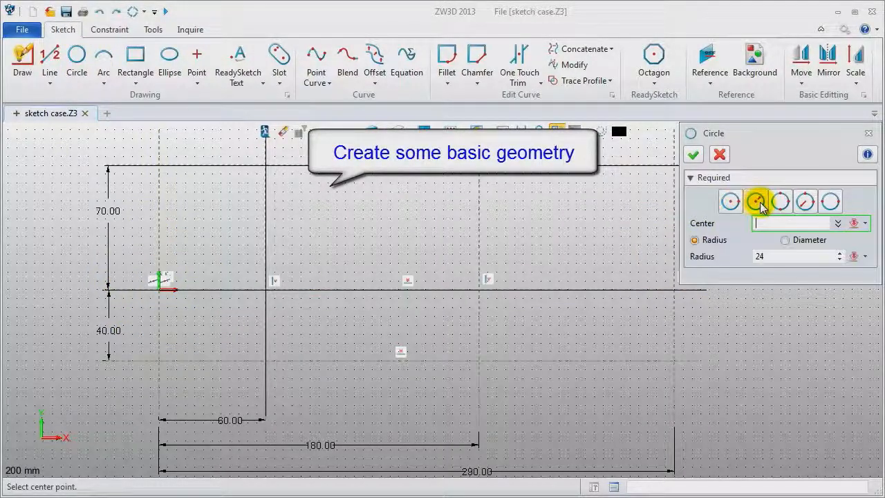
left_click(159, 294)
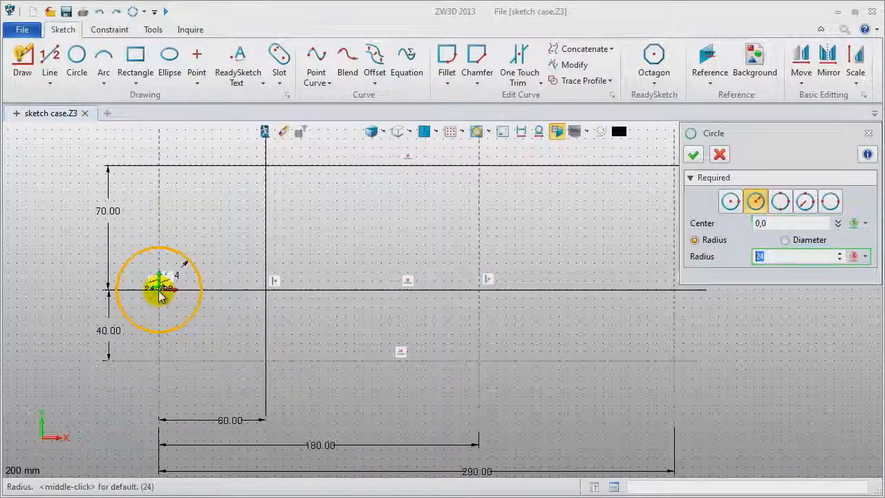
key("Return")
middle_click(199, 309)
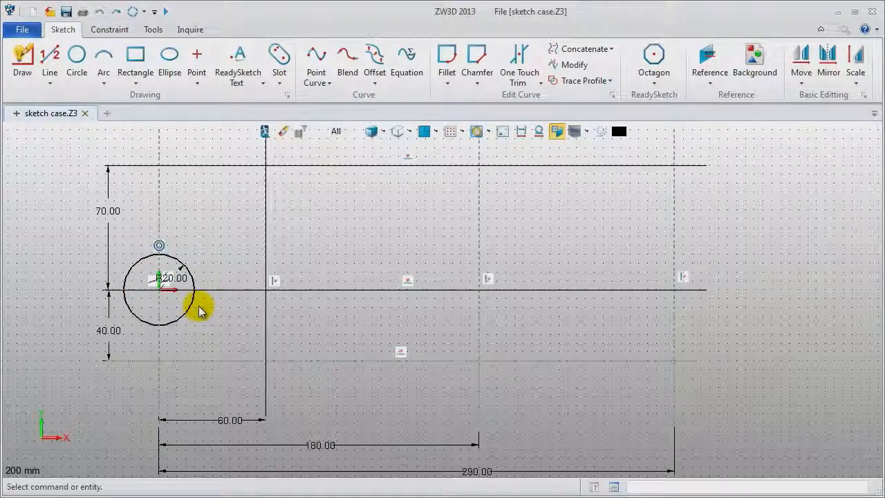
Step: Draw two concentric circles with radii of 12 mm and 20 mm, centred where the second vertical and lower horizontal reference lines cross
middle_click(211, 315)
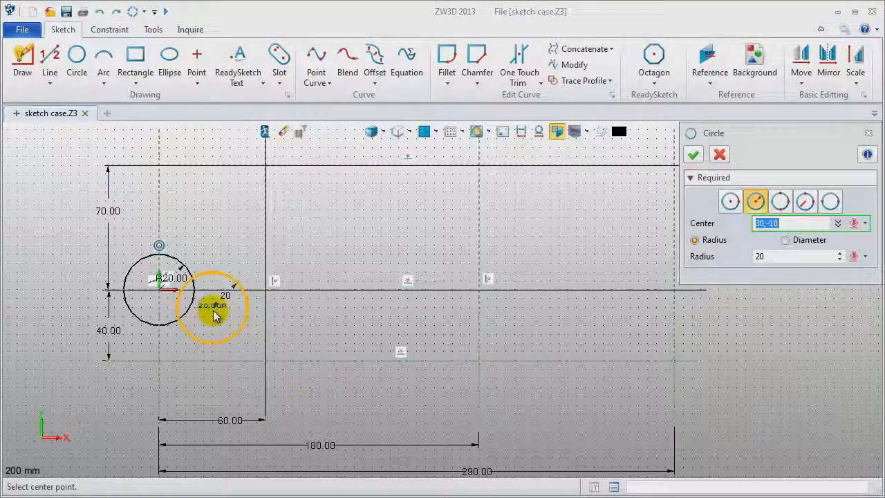
left_click(267, 367)
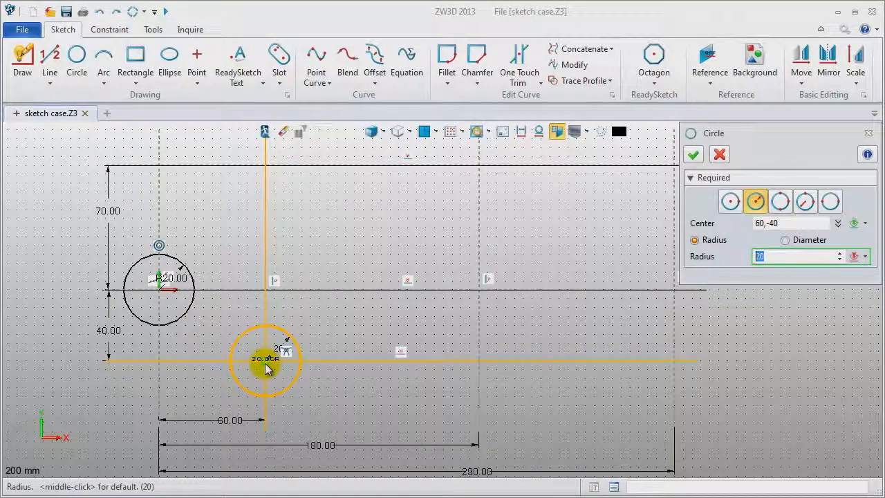
key("Return")
middle_click(267, 368)
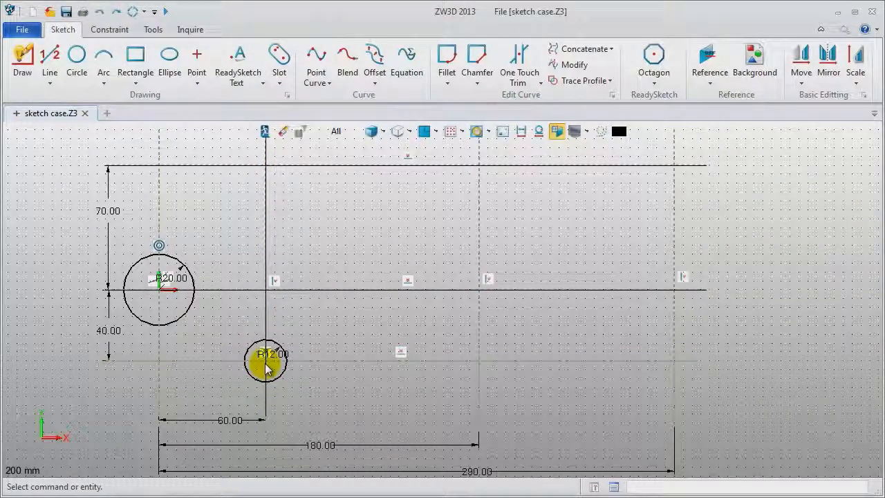
middle_click(310, 381)
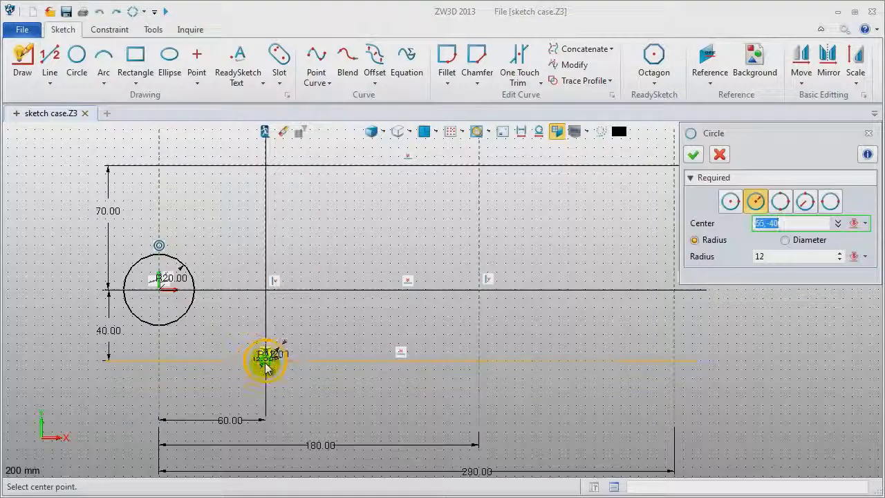
left_click(267, 367)
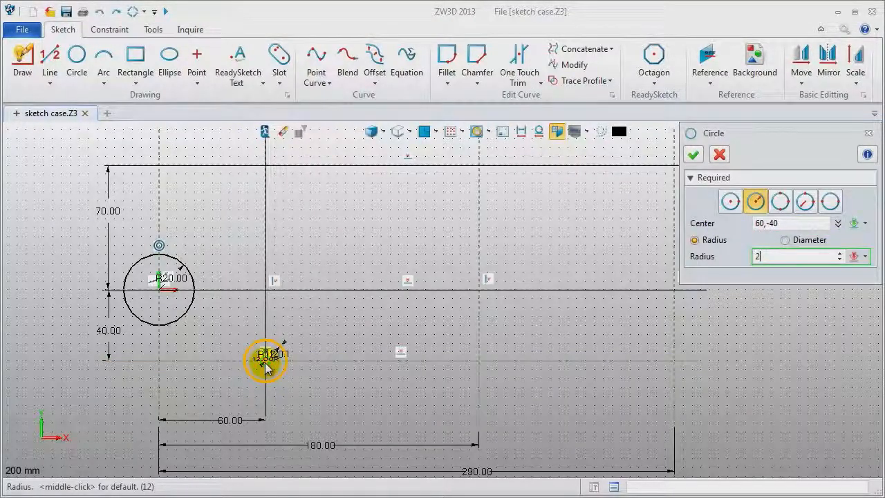
key("Return")
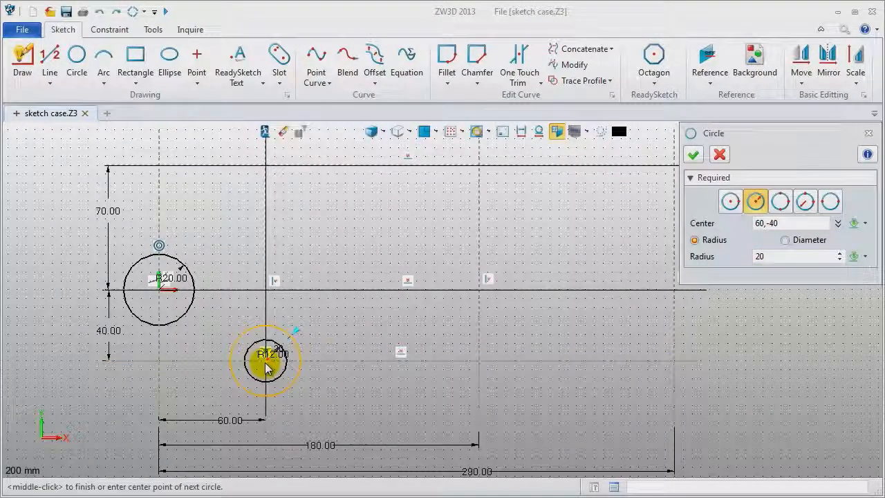
middle_click(344, 352)
Step: Draw two concentric circles with radii of 12 mm and 24 mm, centred where the fourth vertical and lower horizontal reference lines cross
middle_click(344, 353)
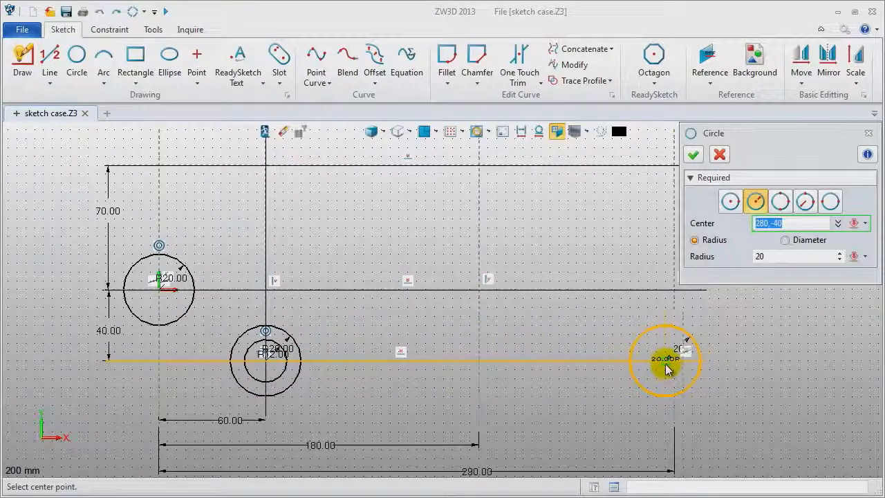
left_click(675, 368)
type("12")
key("Return")
middle_click(675, 368)
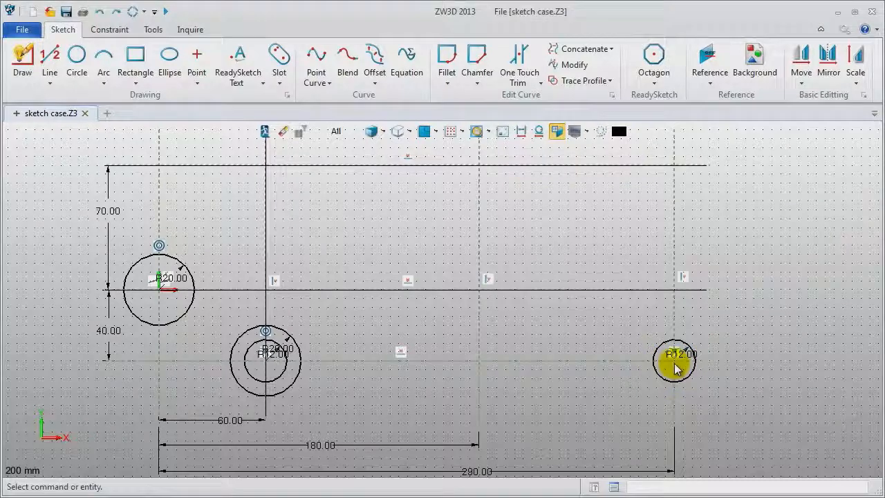
middle_click(675, 369)
left_click(675, 369)
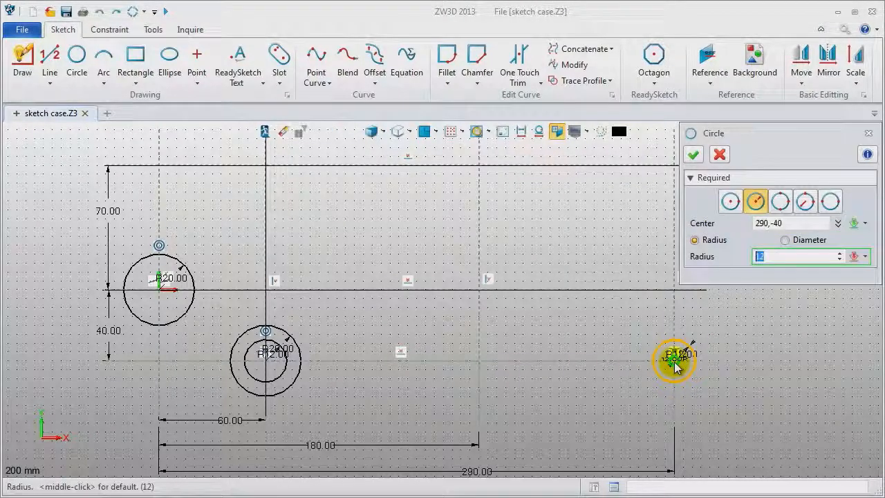
type("24")
key("Return")
middle_click(739, 370)
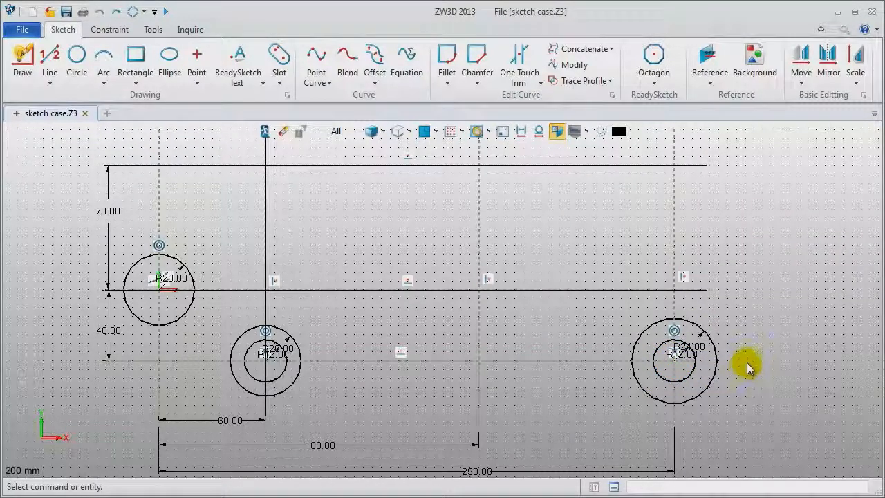
Step: Draw a counterclockwise arc centred on the origin with a 40 mm radius, from a 103-degree start angle to directly below the origin
left_click(103, 61)
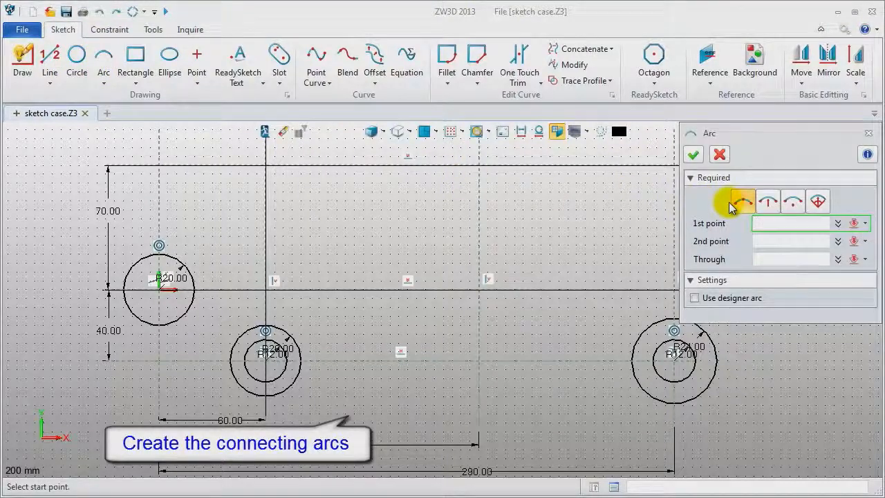
left_click(820, 204)
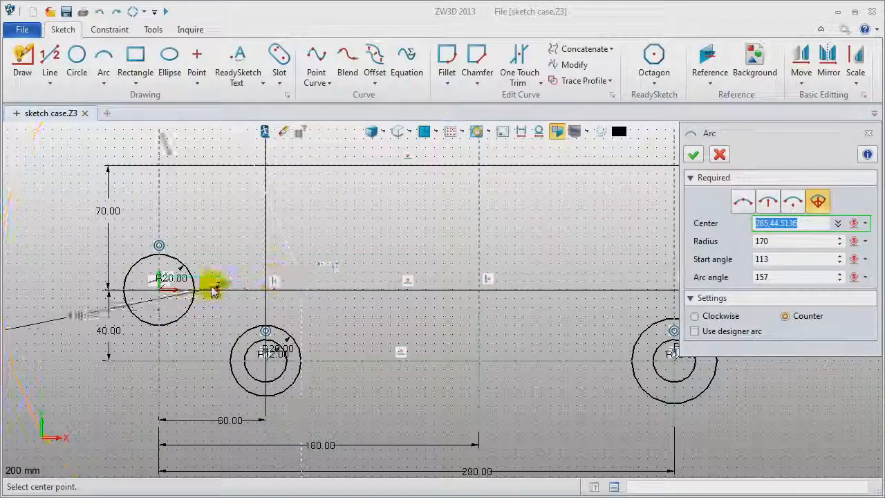
left_click(163, 291)
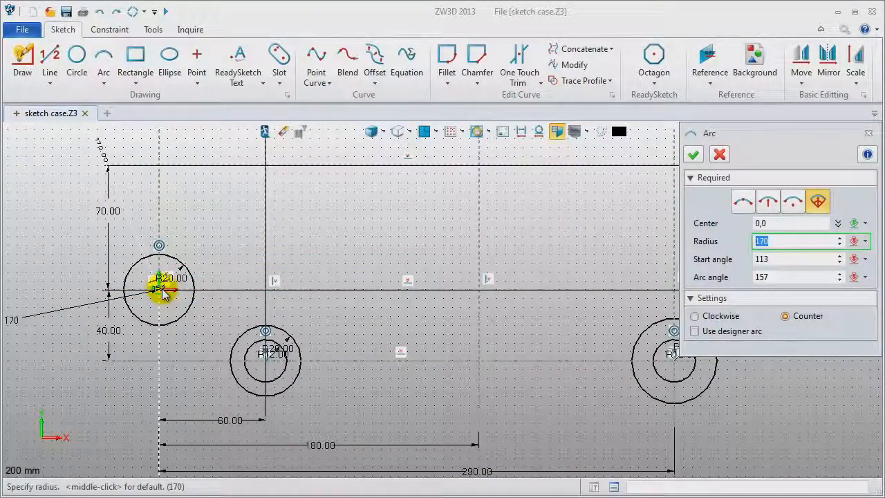
key("Return")
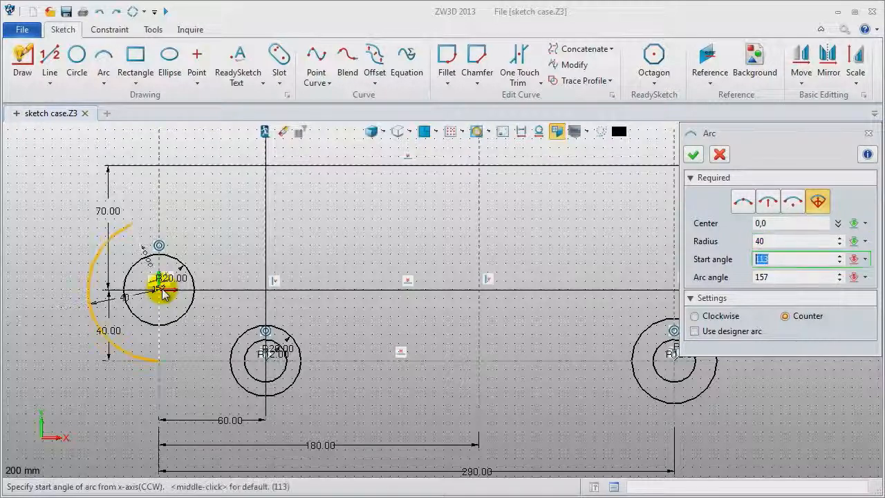
left_click(145, 229)
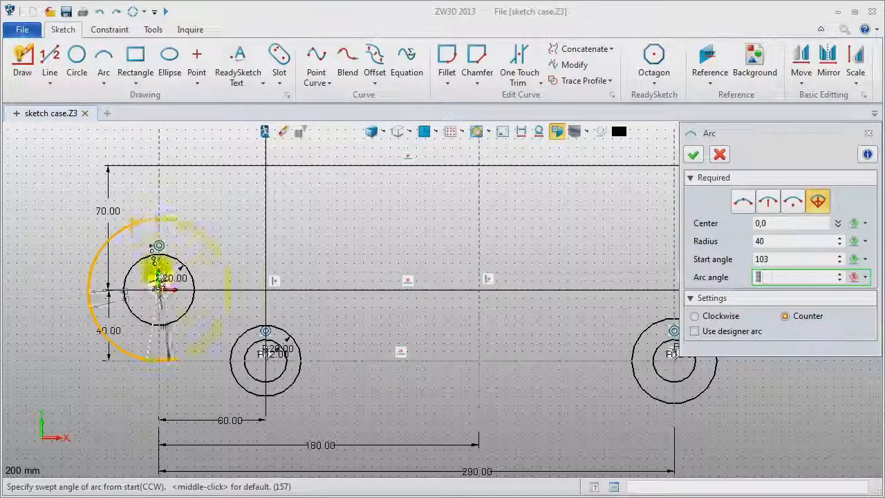
left_click(155, 361)
middle_click(185, 382)
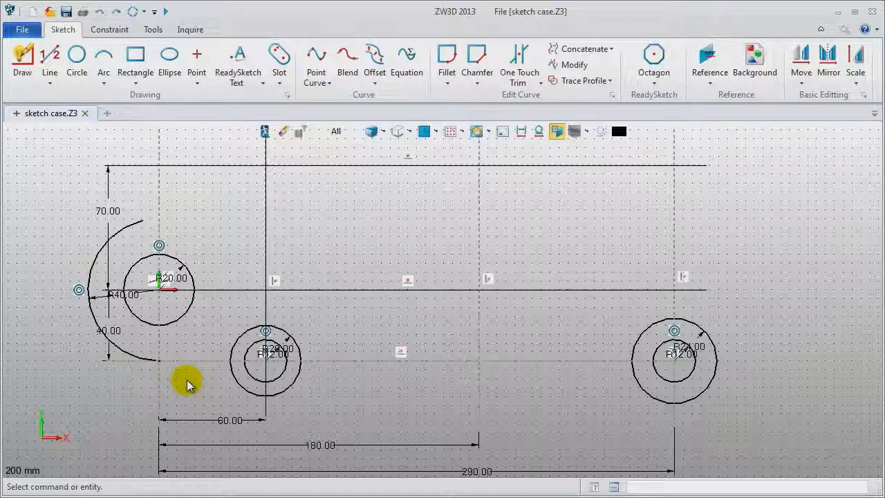
Step: Draw a three-point arc over the top from the 40 mm arc's upper end to the upper edge of the 24 mm circle
left_click(103, 61)
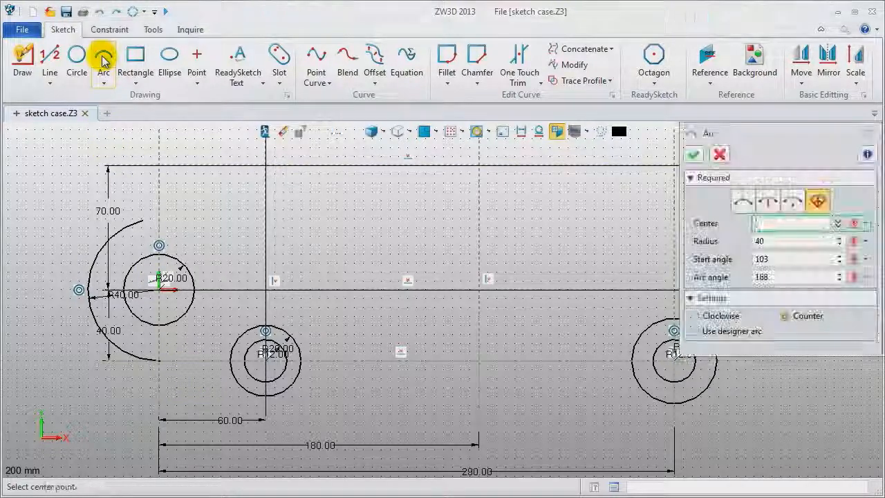
left_click(743, 202)
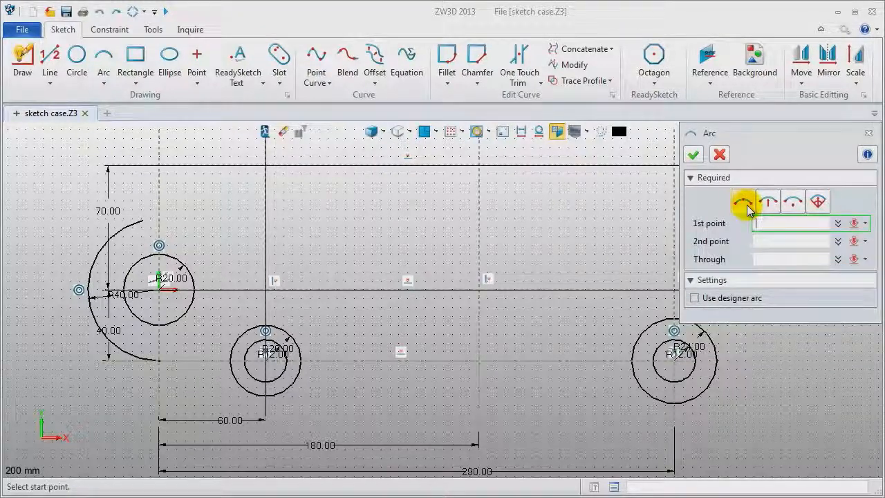
left_click(144, 220)
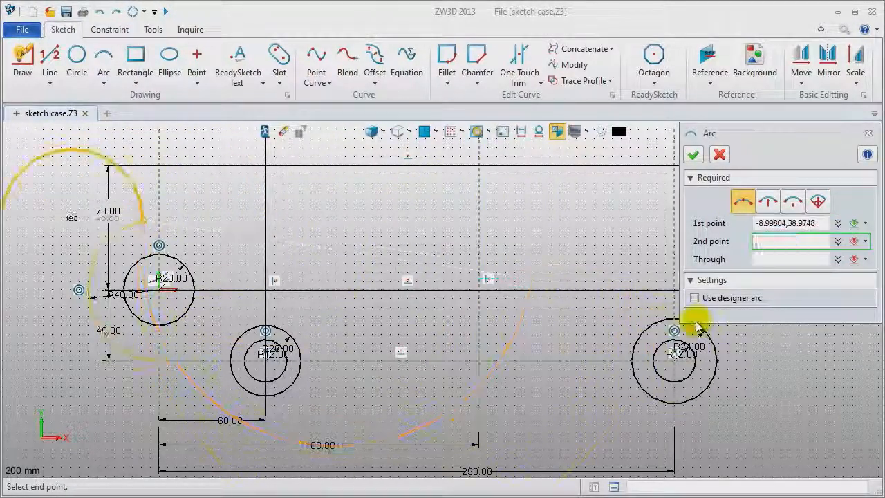
left_click(701, 329)
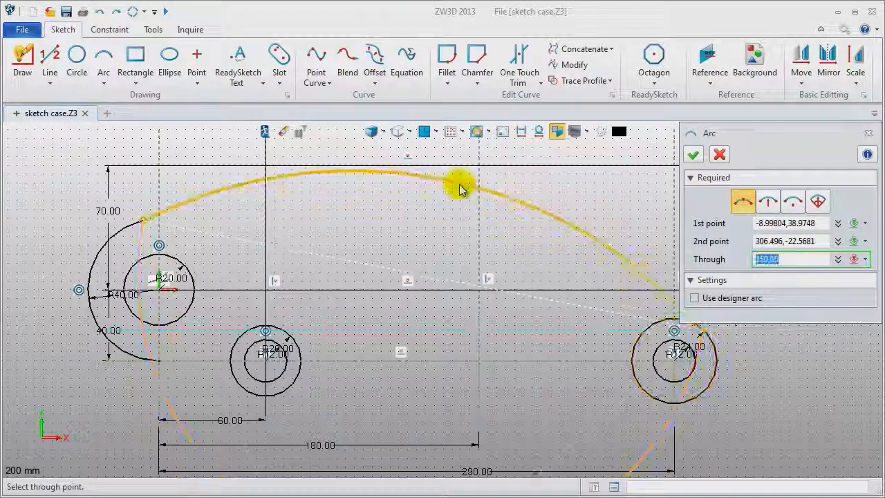
left_click(458, 183)
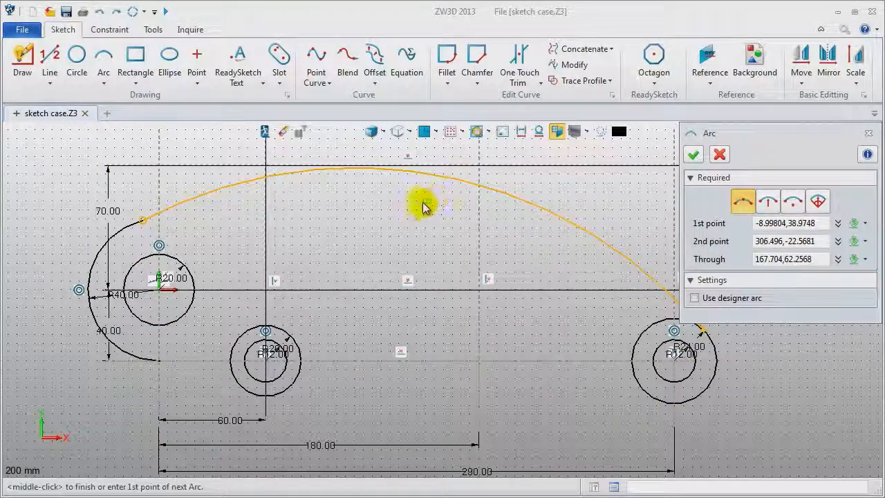
right_click_drag(420, 207, 364, 198)
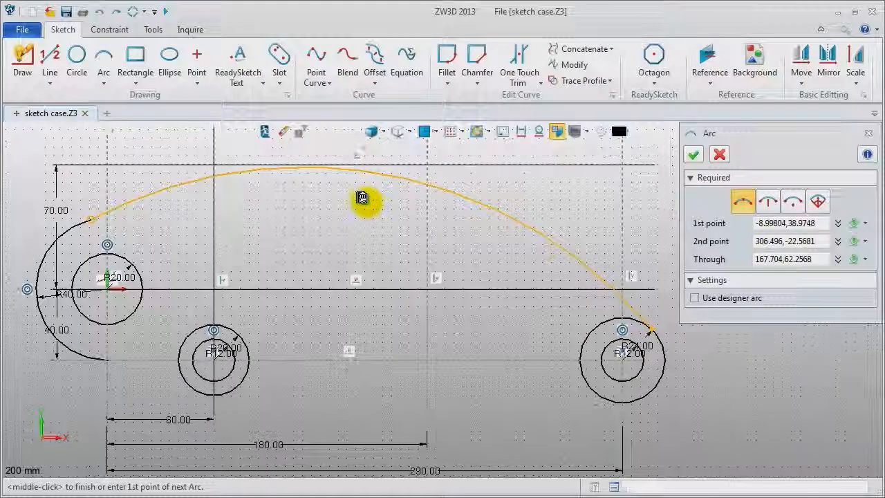
middle_click(365, 203)
Step: Draw a three-point arc from the 40 mm arc's lower end at 0,-40 to 48,-56 on the 20 mm radius circle around the 60 mm reference line
middle_click(365, 203)
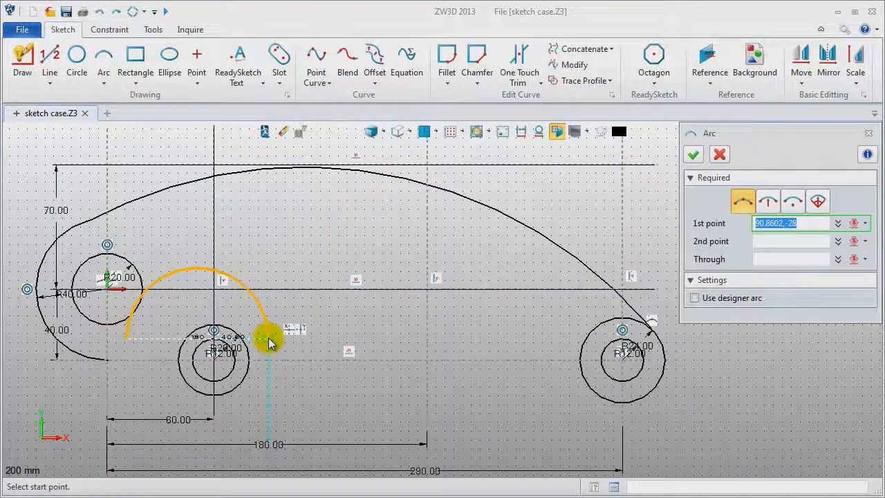
left_click(106, 359)
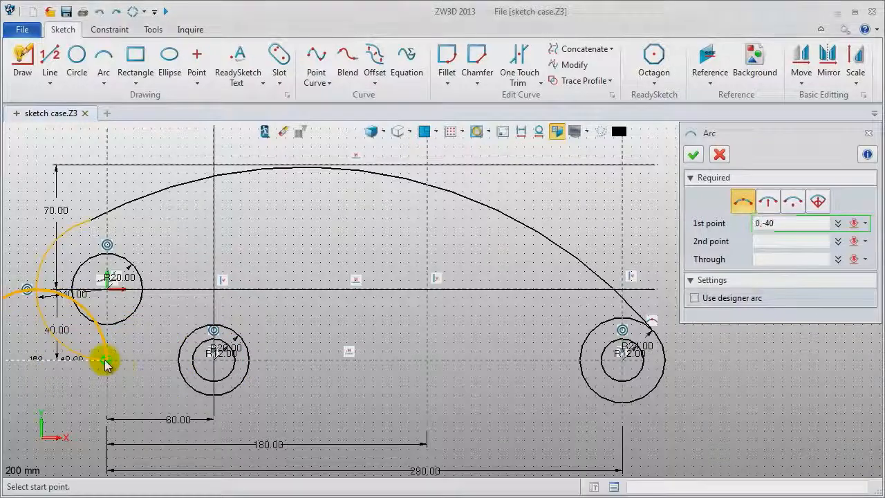
left_click(192, 387)
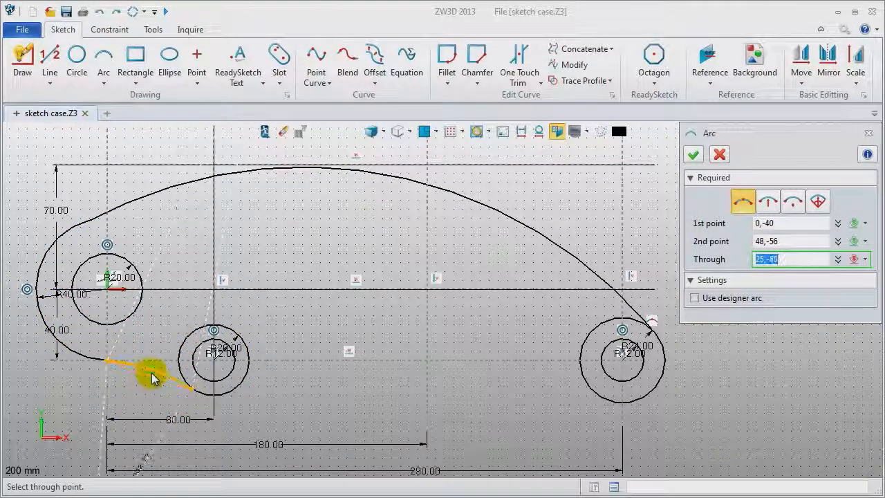
left_click(152, 378)
middle_click(153, 382)
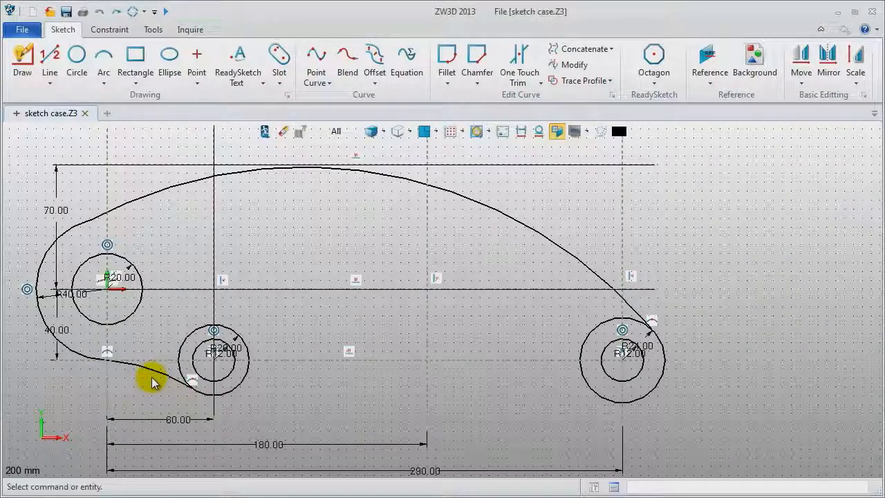
Step: Draw a 170 mm radius arc by two points and radius between the two lower circles, bulging upward, from about 110.7,-22.6 to 240.5,-22.6
middle_click(153, 383)
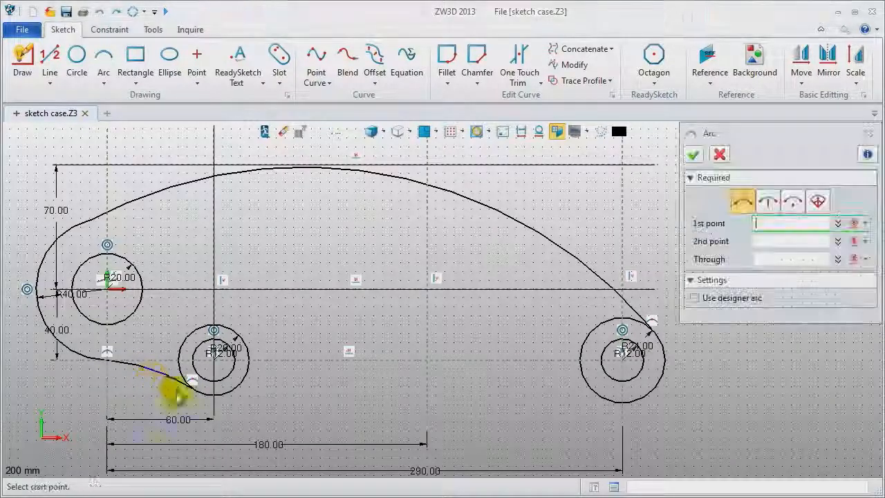
left_click(305, 328)
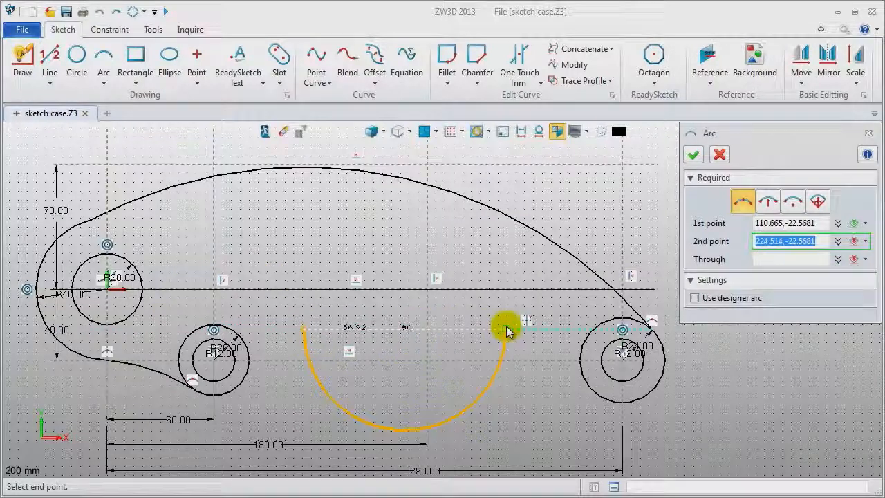
left_click(772, 201)
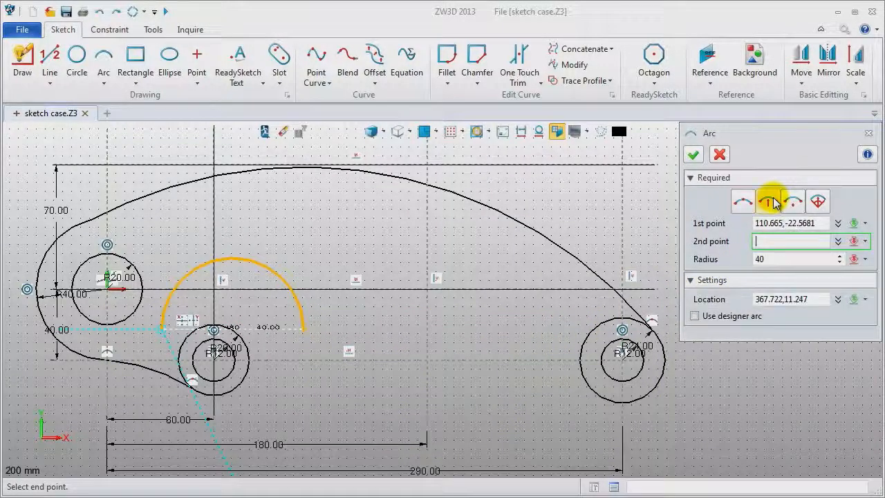
left_click(536, 332)
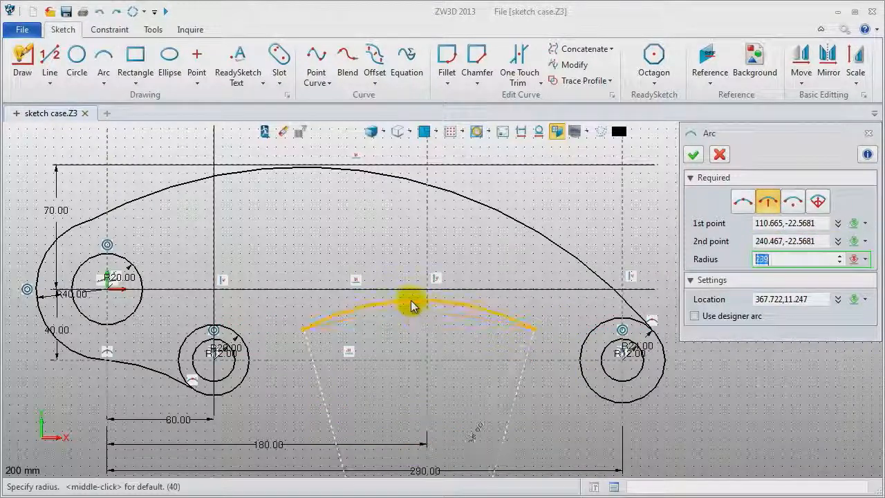
left_click(405, 312)
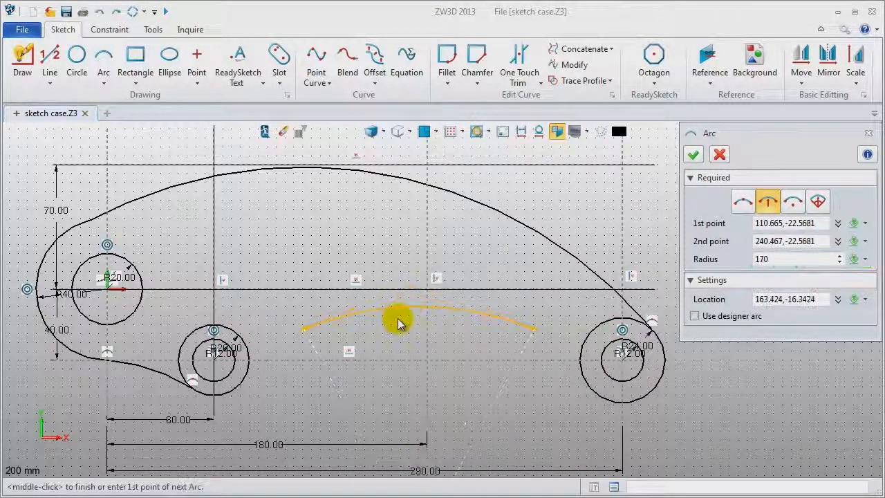
middle_click(398, 321)
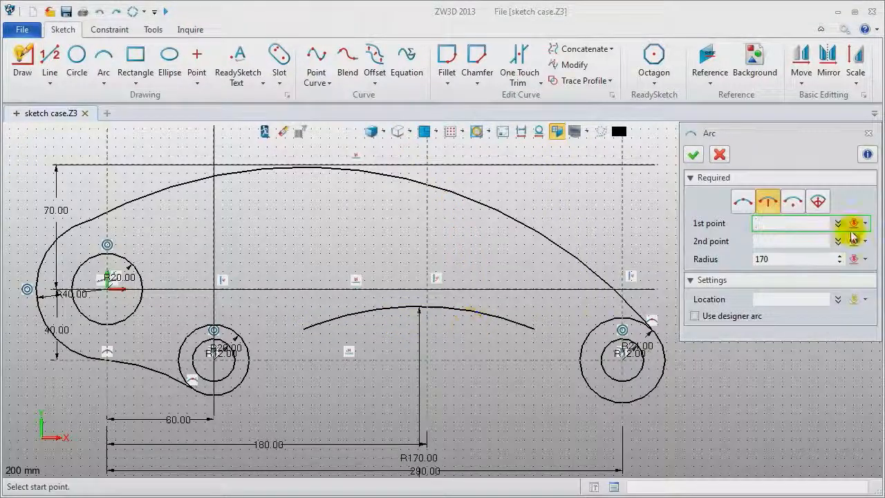
Step: Draw a three-point arc from the 170 mm arc's far end to the facing side of the 24 mm circle
left_click(745, 200)
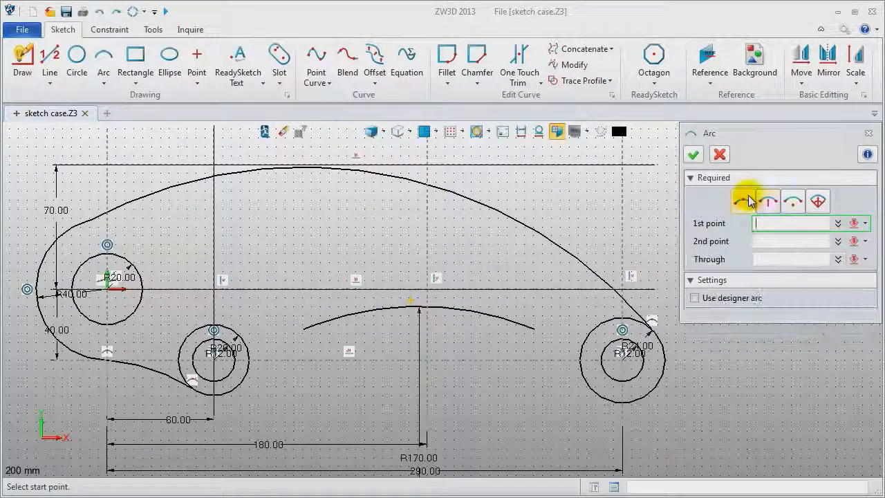
left_click(532, 330)
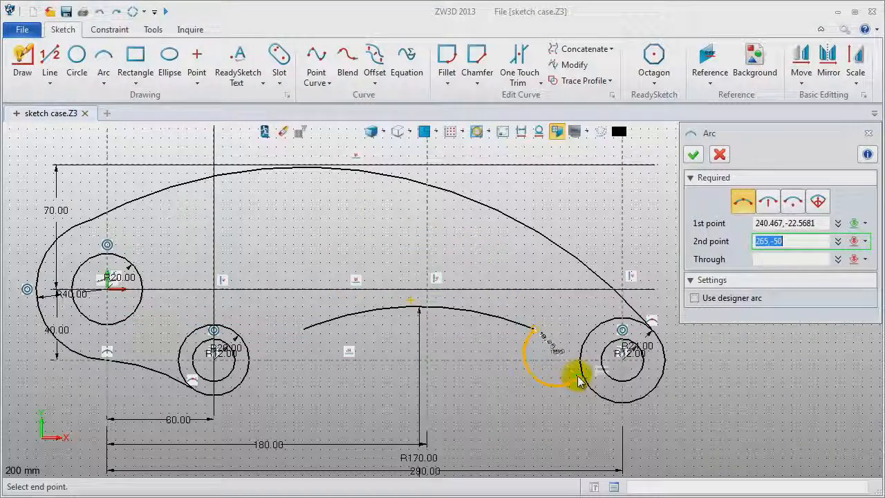
left_click(581, 377)
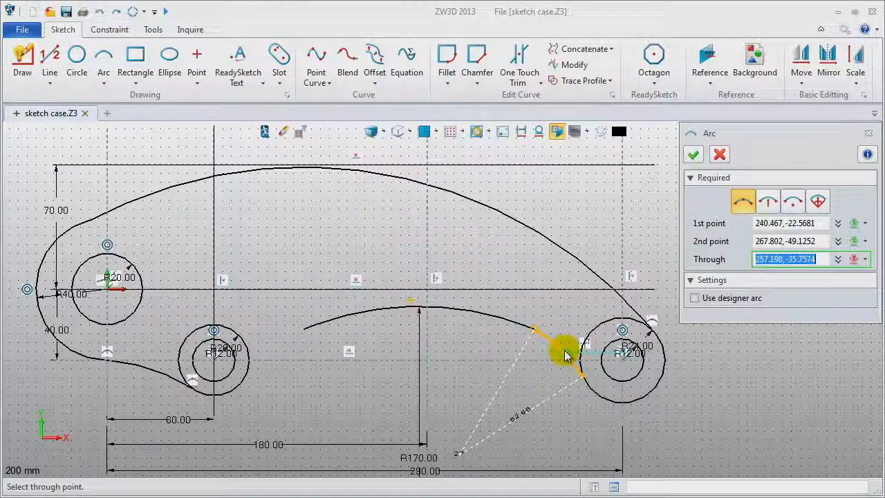
left_click(567, 352)
middle_click(504, 353)
Step: Draw a three-point arc from the 170 mm arc's near end to 76,-52 on the 20 mm circle at the 60 mm reference line
middle_click(495, 349)
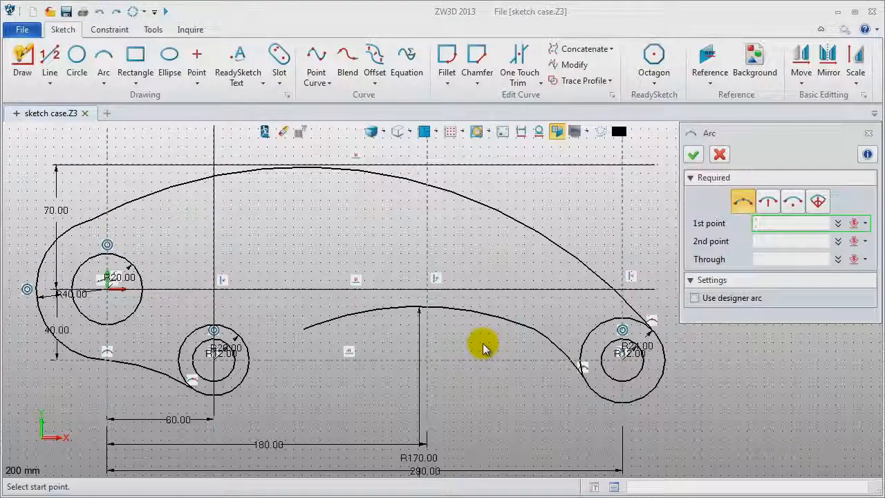
left_click(305, 332)
left_click(240, 384)
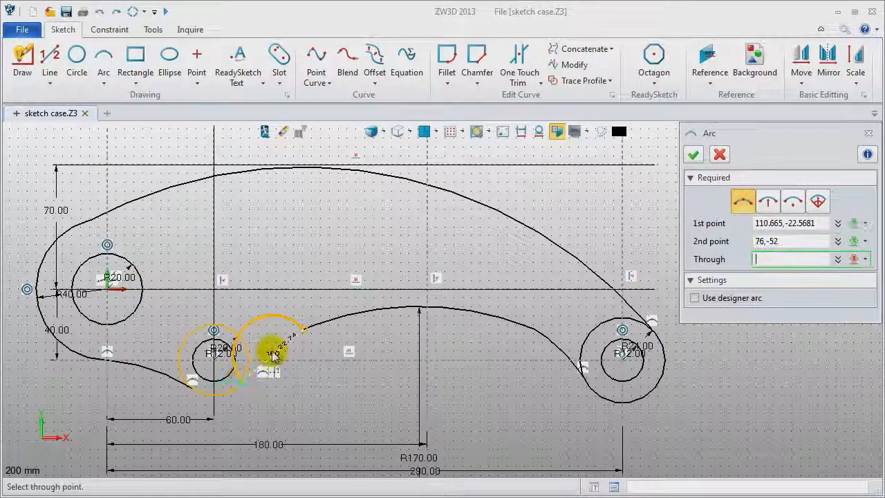
left_click(276, 348)
middle_click(270, 330)
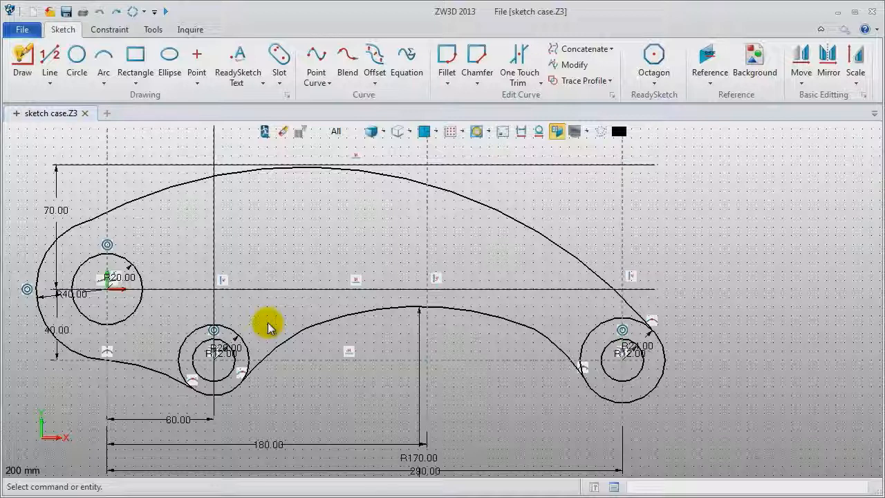
Step: Trim away the portions of the outer 24 mm and 20 mm radius circles that lie inside the profile using One Touch Trim
left_click(538, 81)
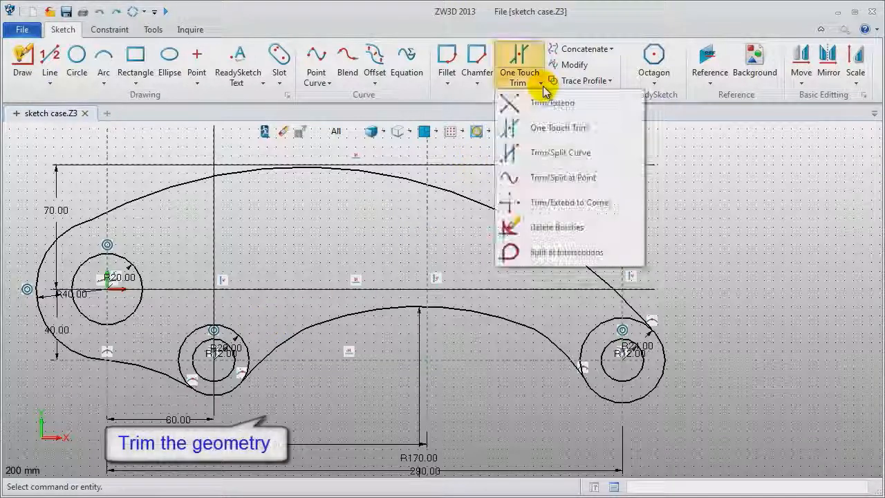
left_click(554, 131)
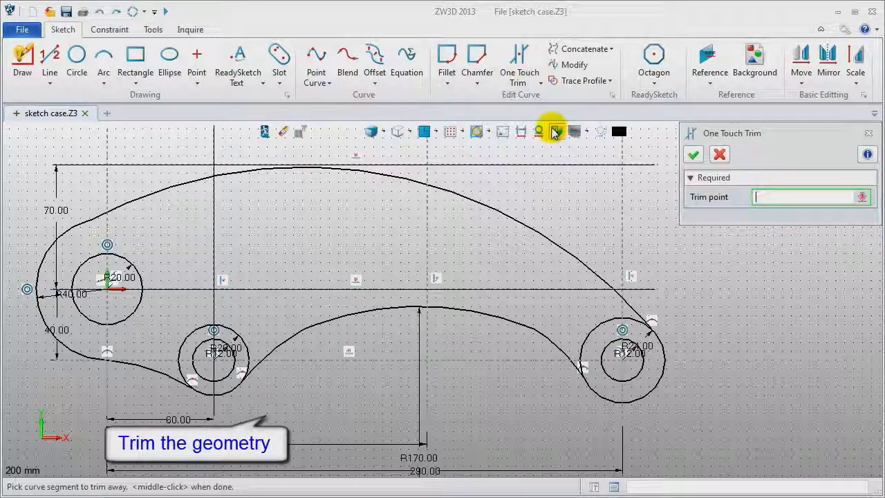
left_click(625, 320)
left_click(580, 363)
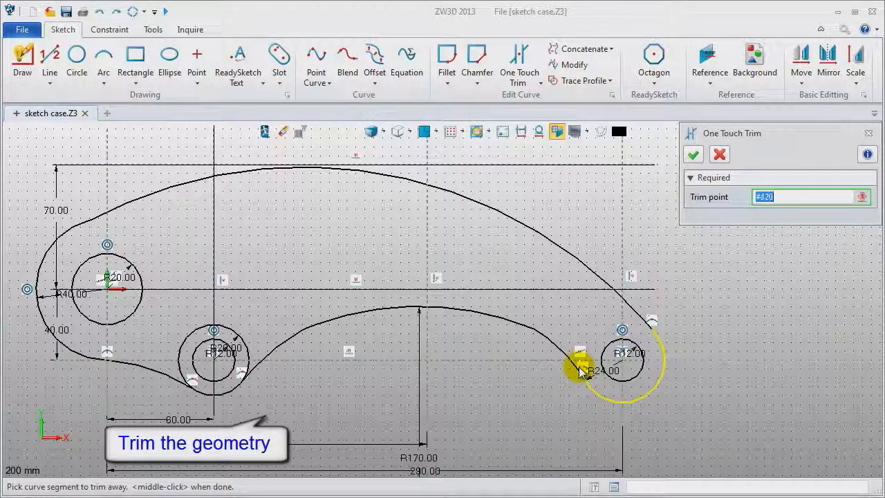
left_click(244, 365)
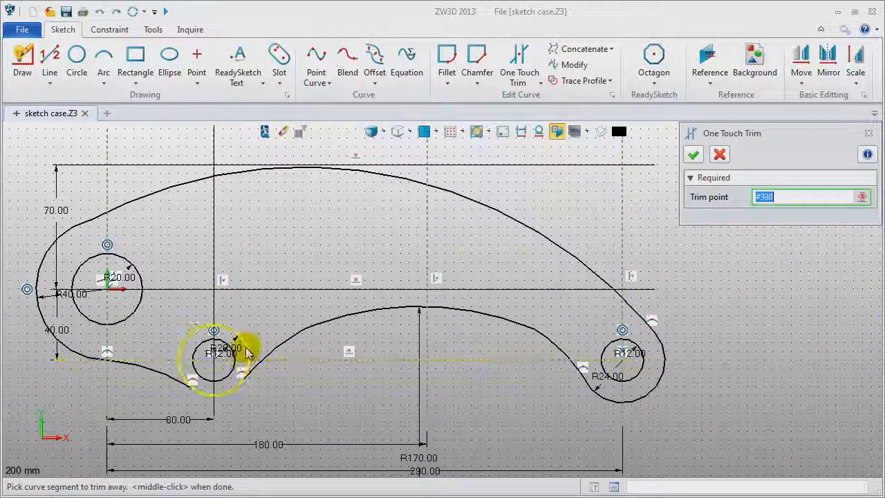
left_click(185, 347)
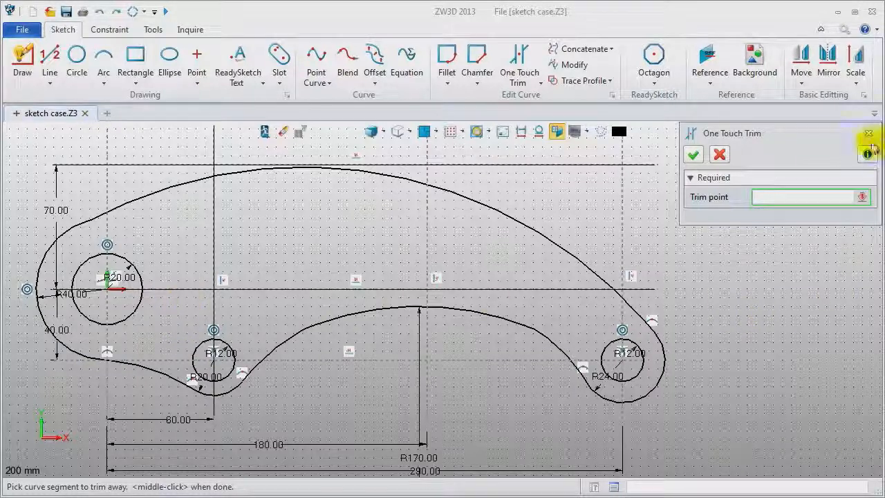
left_click(869, 135)
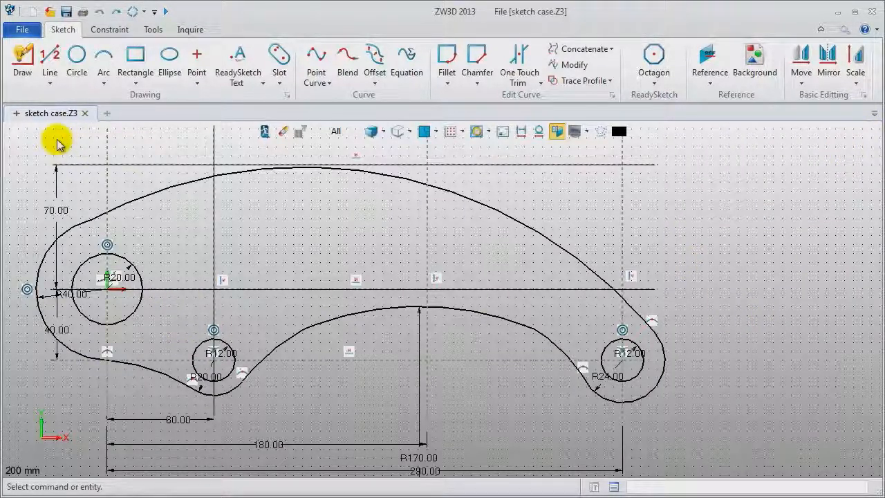
Step: Add a tangent constraint between the 40 mm radius arc and the large upper arc
left_click(109, 29)
left_click(32, 61)
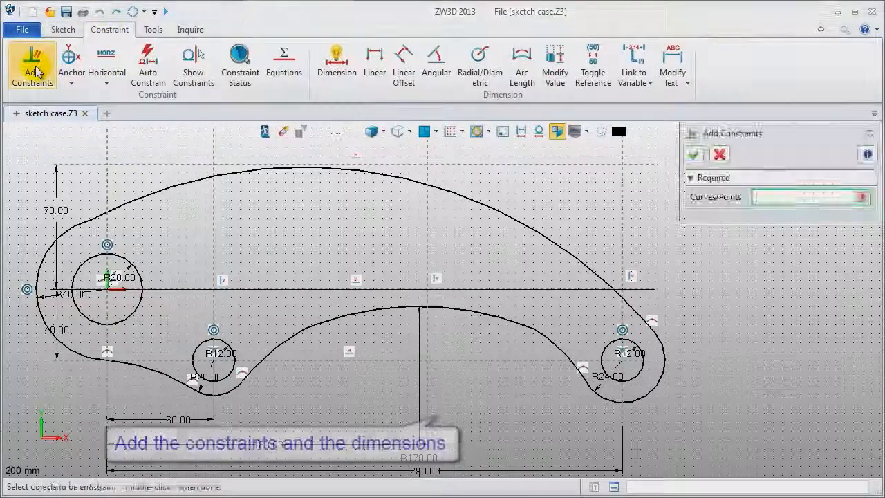
left_click(88, 213)
left_click(112, 213)
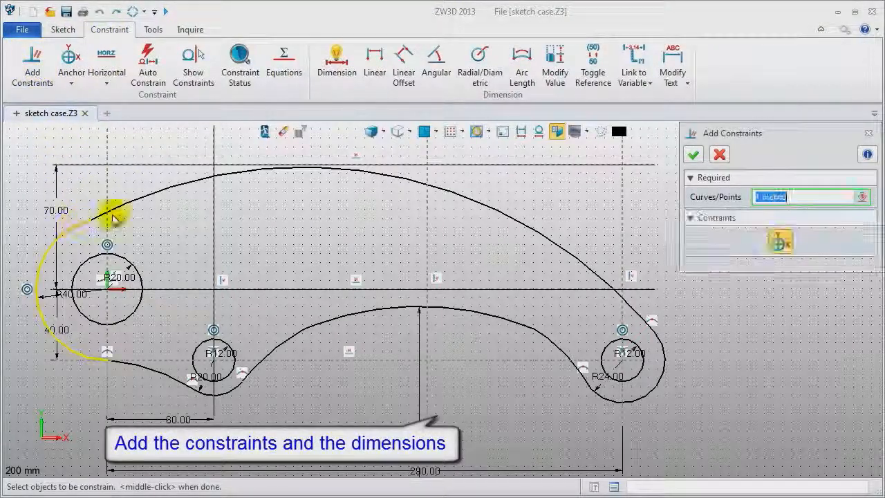
middle_click(190, 217)
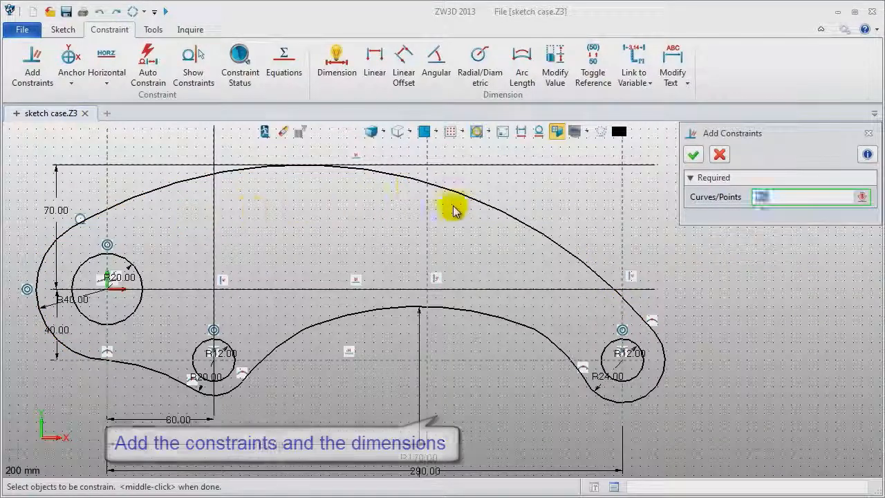
Step: Make the large upper arc tangent to the upper horizontal reference line and to the 24 mm radius end arc
left_click(392, 165)
left_click(397, 176)
middle_click(368, 198)
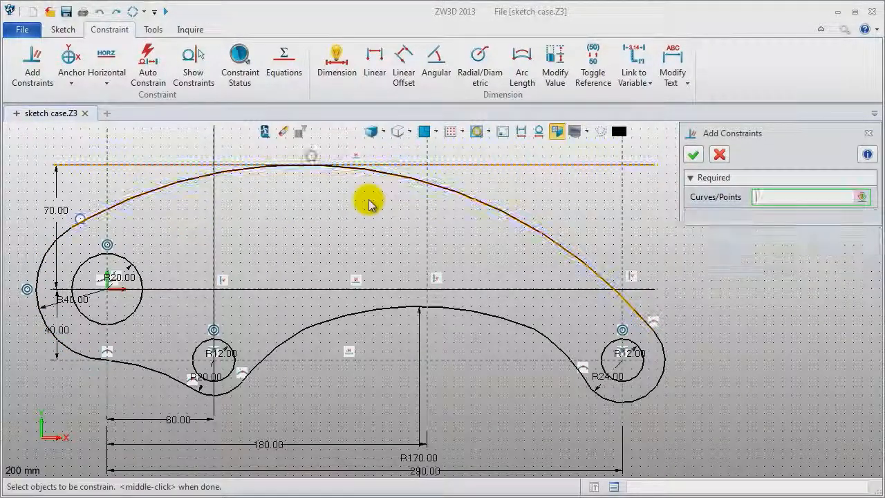
left_click(567, 251)
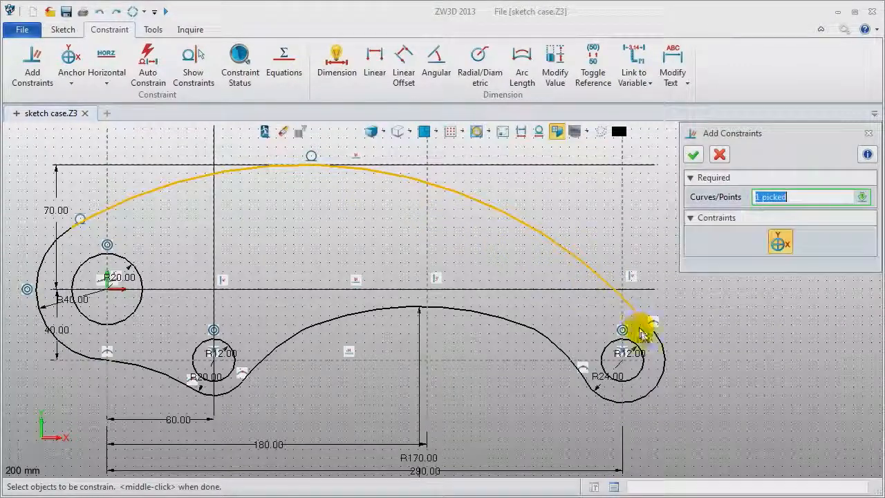
left_click(659, 344)
middle_click(698, 332)
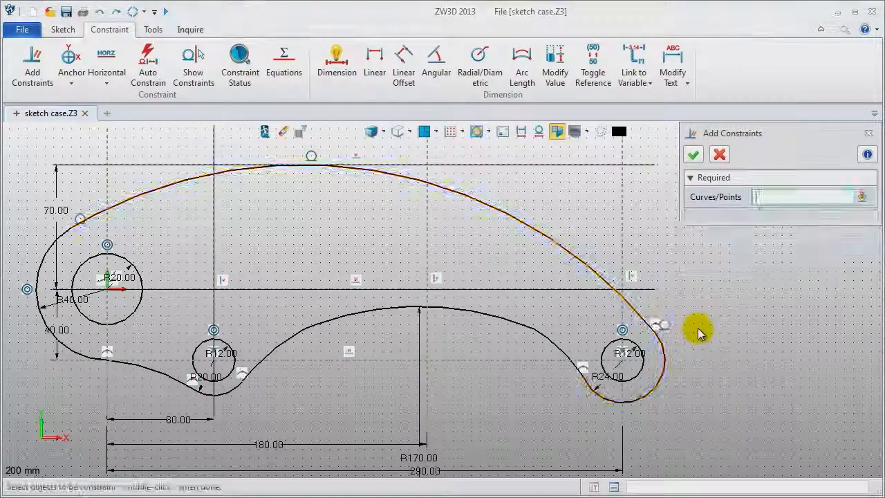
Step: Make the connecting arc beside the 24 mm radius end arc tangent to that end arc and to the 170 mm radius arc
left_click(619, 399)
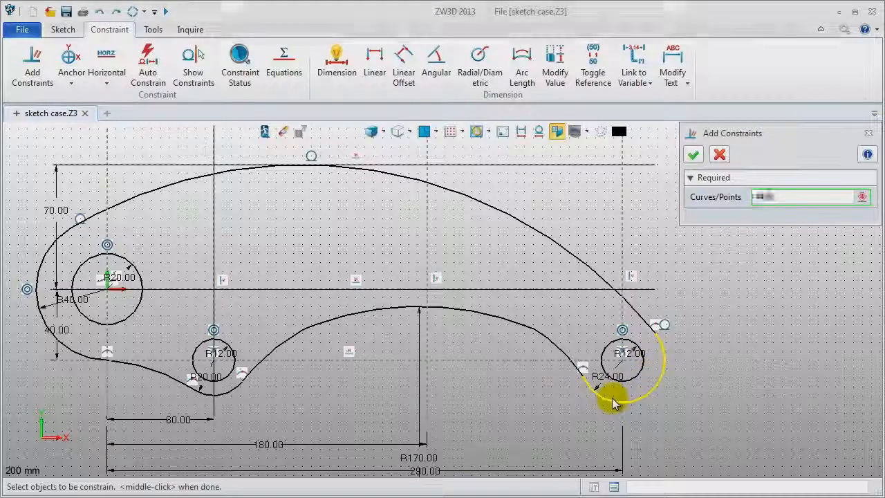
middle_click(523, 402)
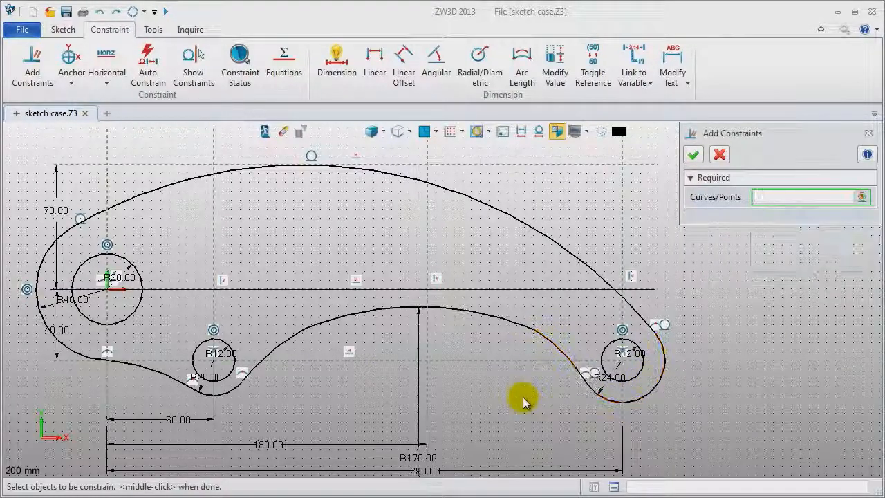
left_click(557, 349)
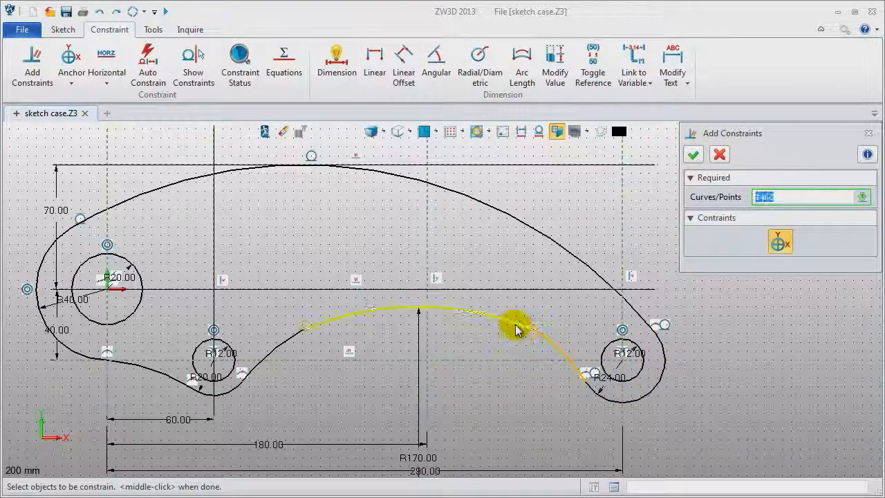
left_click(518, 327)
middle_click(481, 351)
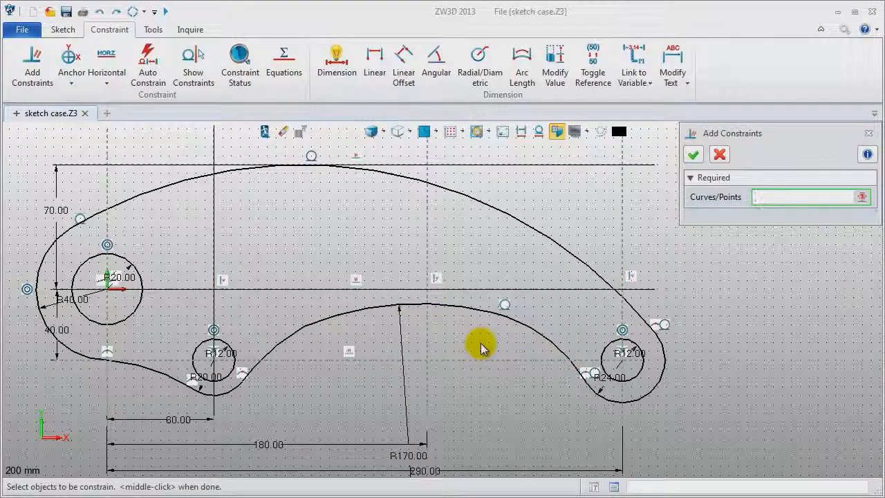
Step: Make the 170 mm radius arc tangent to the horizontal reference line through the origin and to the connecting arc near the 60 mm reference line
left_click(461, 308)
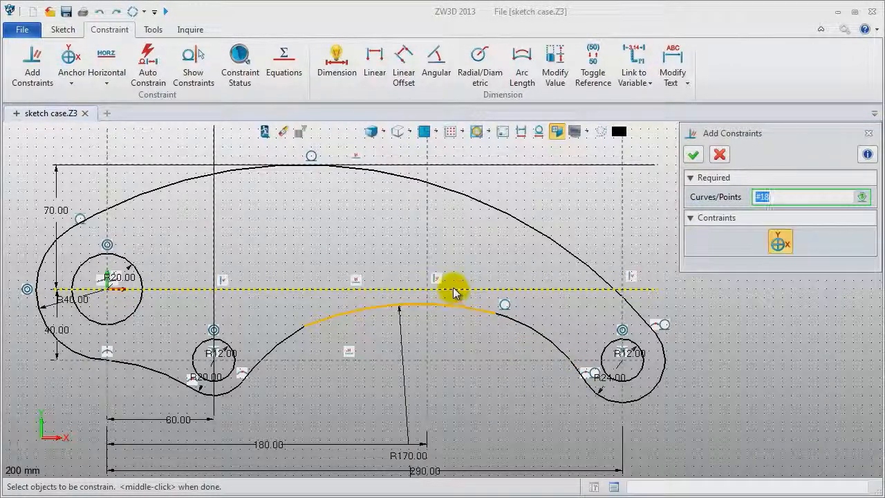
left_click(454, 290)
middle_click(459, 340)
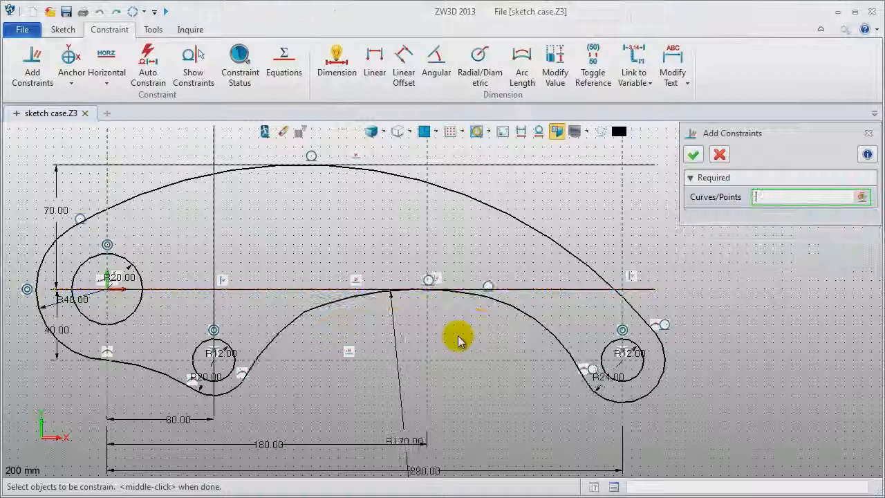
left_click(327, 312)
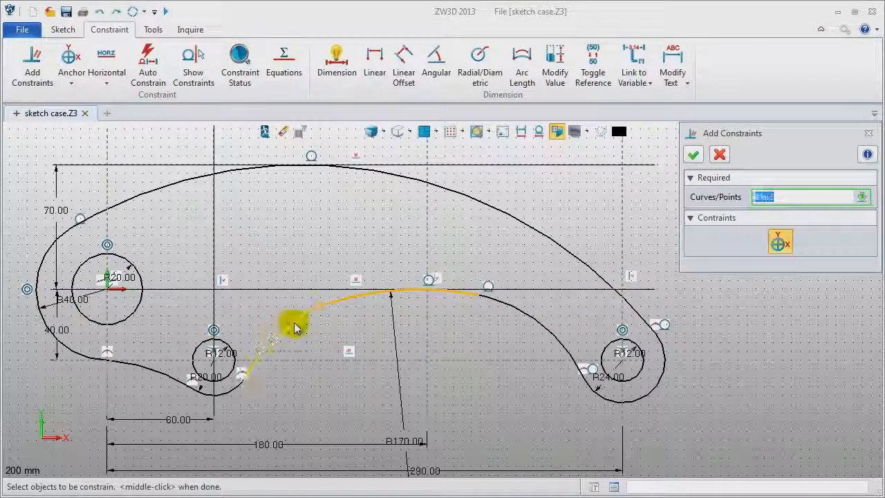
middle_click(292, 385)
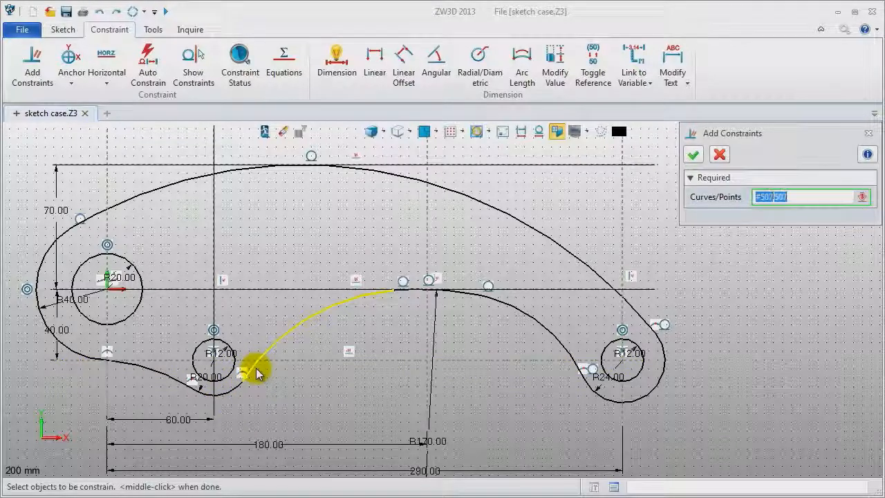
Step: Make the outer 20 mm radius arc at the 60 mm reference line tangent to the connecting arcs on both sides
left_click(238, 391)
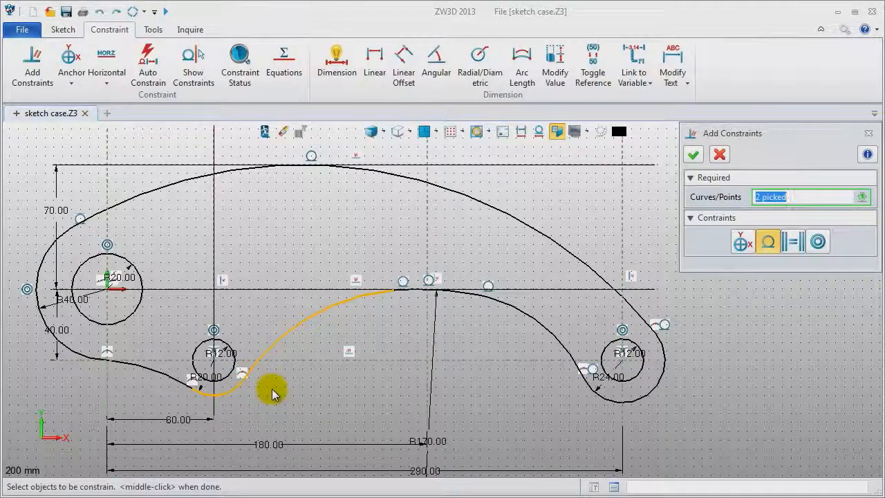
middle_click(270, 391)
left_click(229, 397)
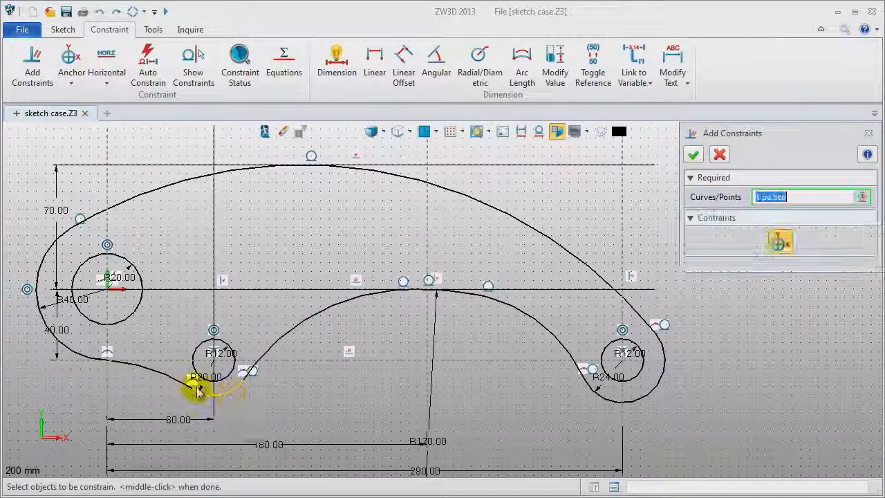
left_click(158, 385)
middle_click(151, 384)
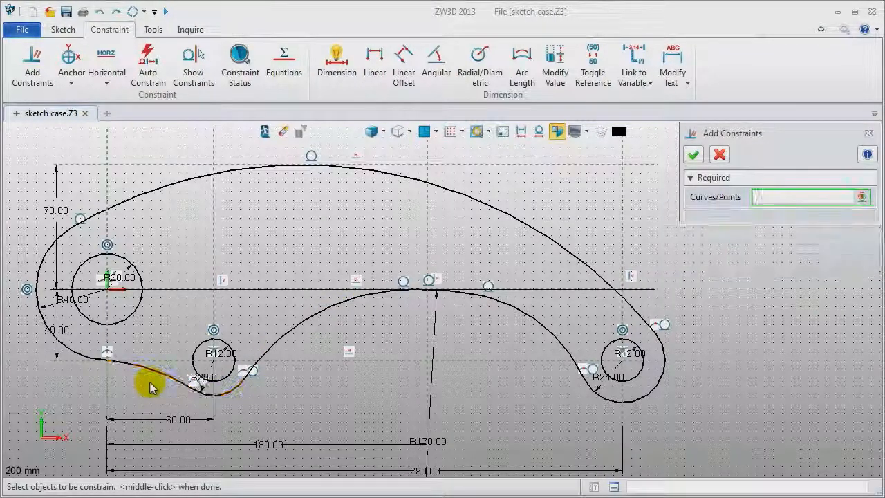
Step: Add a tangent constraint between the lower connecting arc and the 40 mm radius arc
left_click(143, 369)
left_click(73, 351)
middle_click(75, 381)
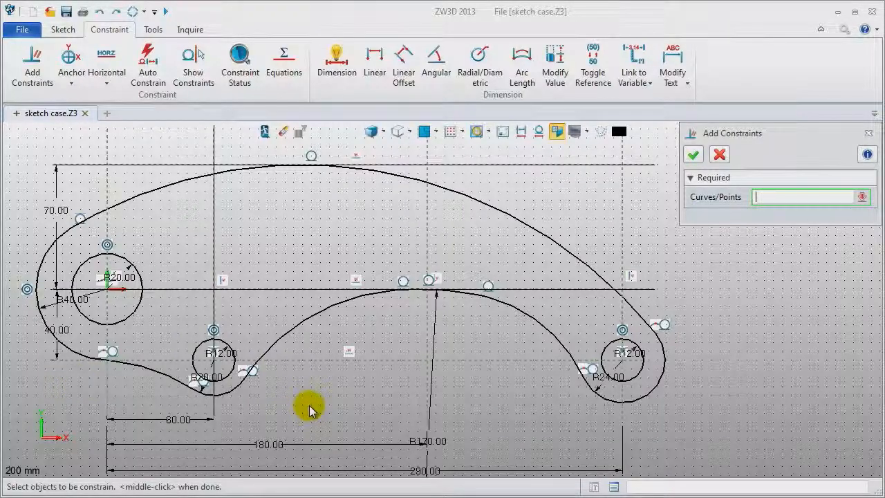
Step: Constrain the centre of the 170 mm radius arc onto the vertical reference line at 180 mm
mouse_move(303, 397)
middle_mouse_down()
mouse_move(303, 288)
mouse_move(303, 312)
mouse_move(290, 323)
middle_mouse_up()
scroll(308, 295, "down", 2)
left_click(371, 464)
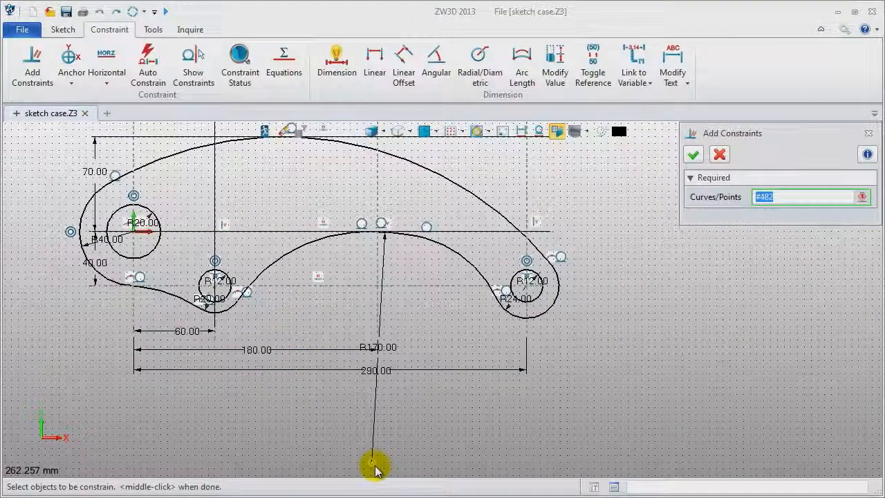
left_click(380, 266)
middle_click(687, 389)
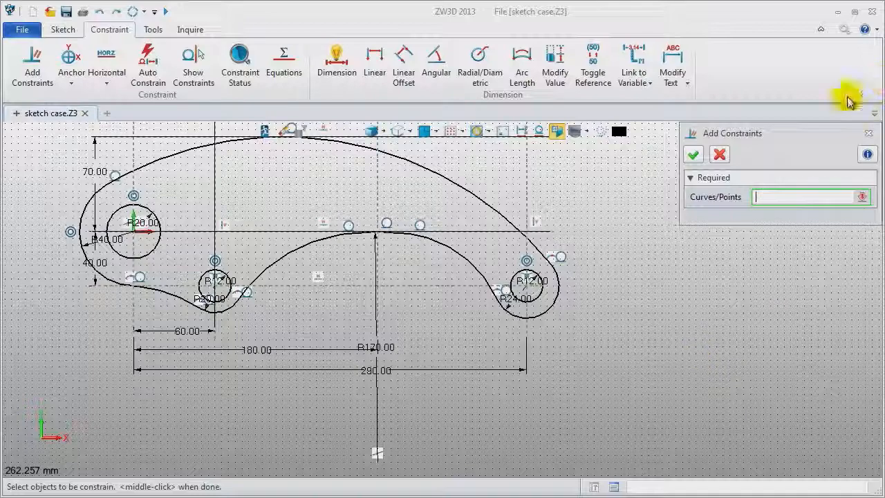
left_click(869, 133)
Step: Dimension the connecting arc beside the 24 mm radius end arc with a radius of 24 mm
mouse_move(668, 214)
middle_mouse_down()
mouse_move(652, 241)
mouse_move(658, 263)
middle_mouse_up()
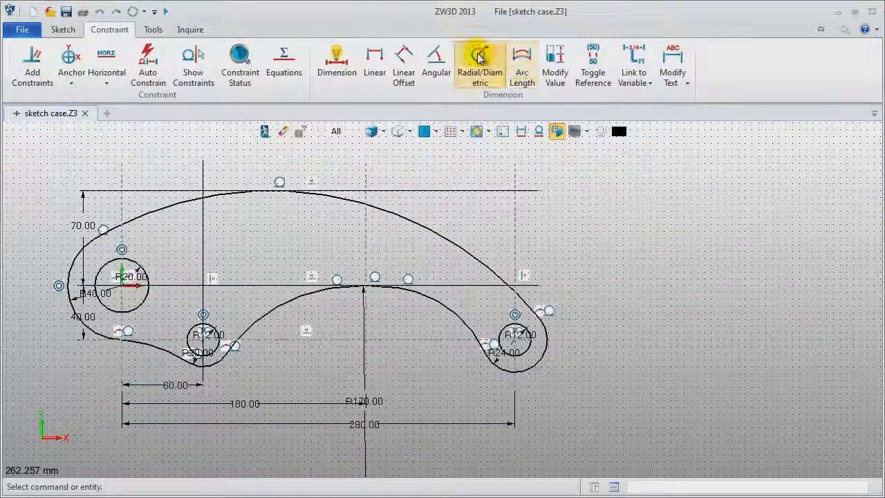
left_click(480, 58)
left_click(455, 328)
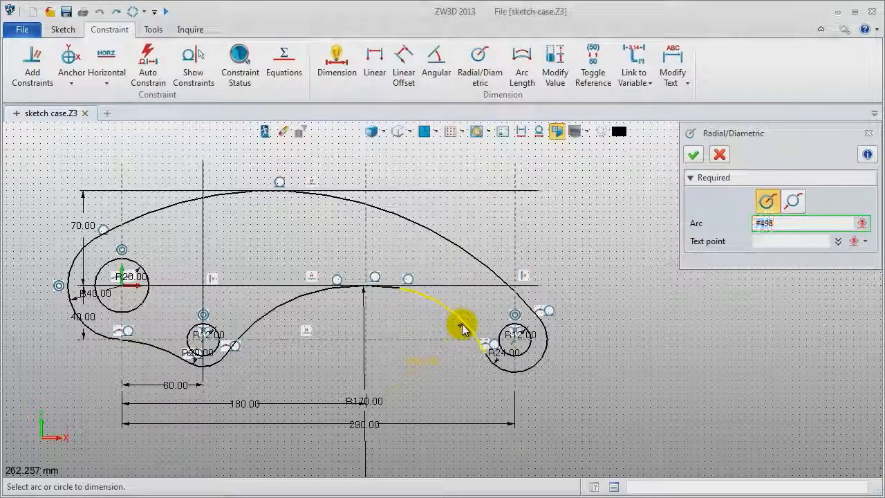
left_click(462, 329)
left_click(434, 358)
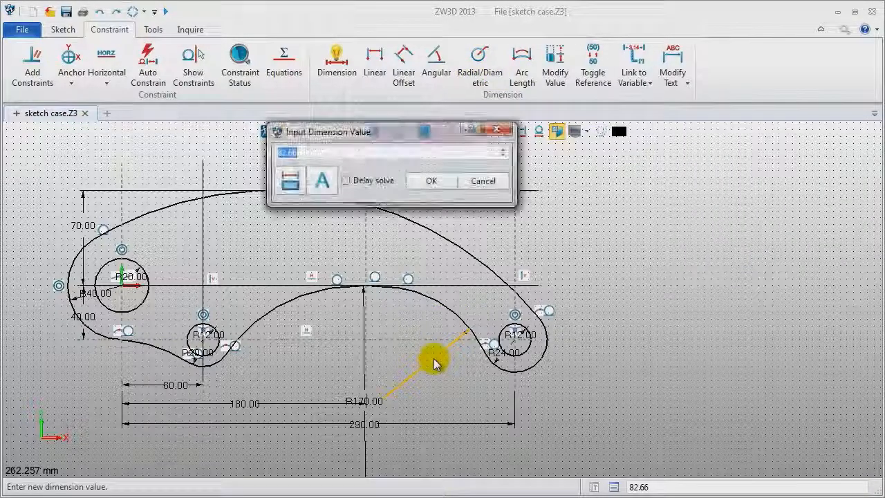
type("24")
key("Return")
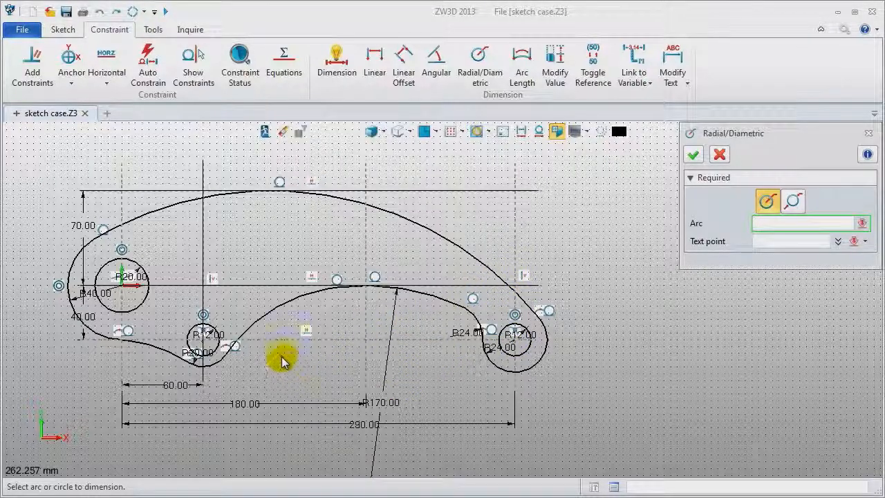
Step: Dimension the connecting arc between the 170 mm arc and the outer 20 mm radius arc with a radius of 20 mm
left_click(254, 335)
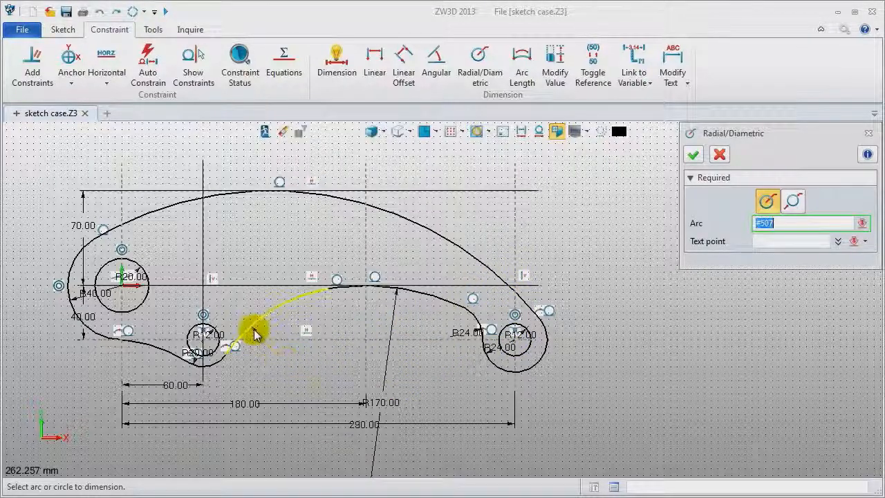
left_click(280, 370)
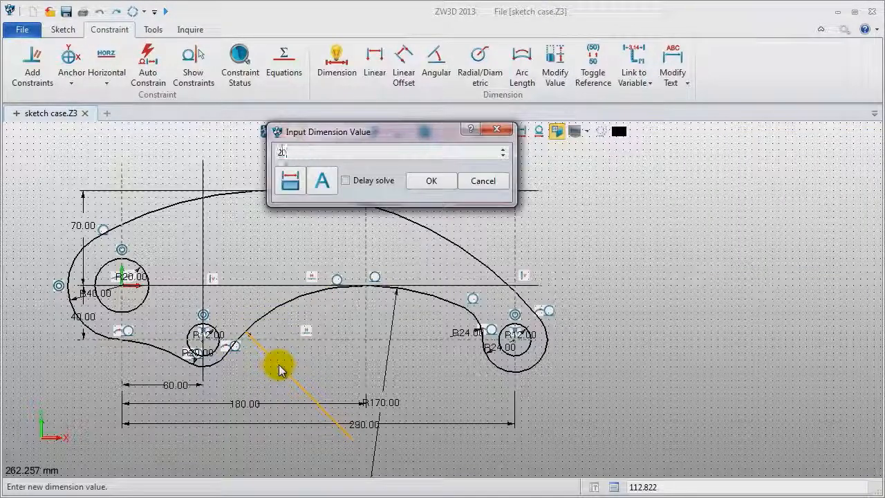
key("Return")
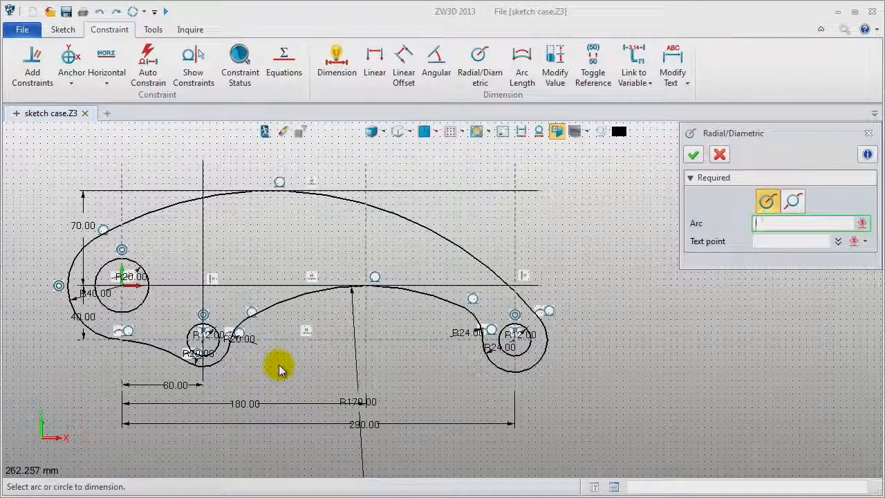
Step: Dimension the lower connecting arc between the 40 mm and 20 mm radius arcs with a radius of 75 mm
left_click(143, 368)
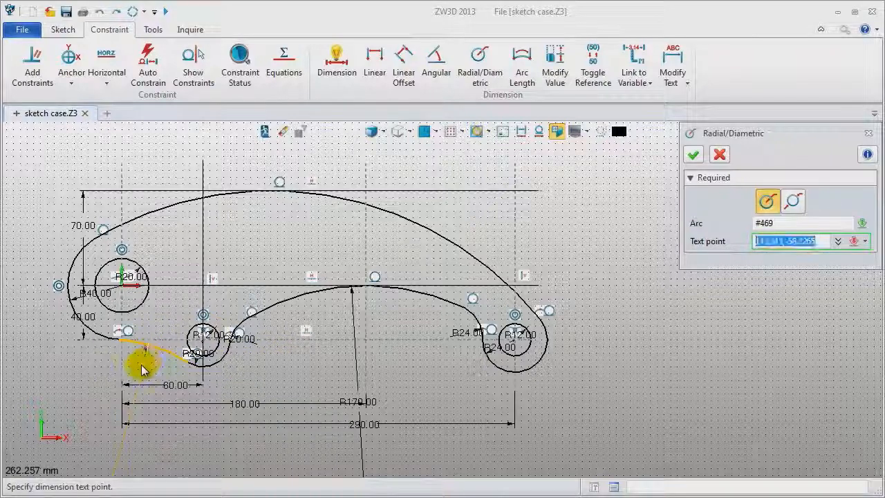
left_click(146, 373)
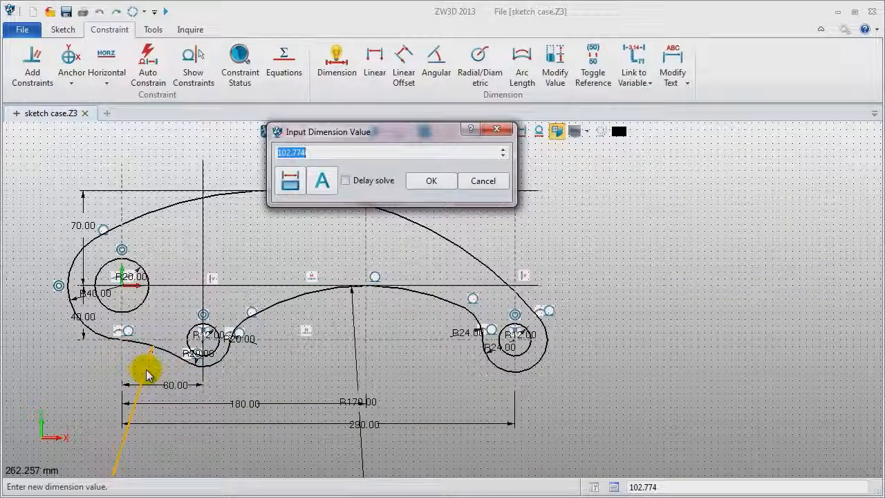
key("Return")
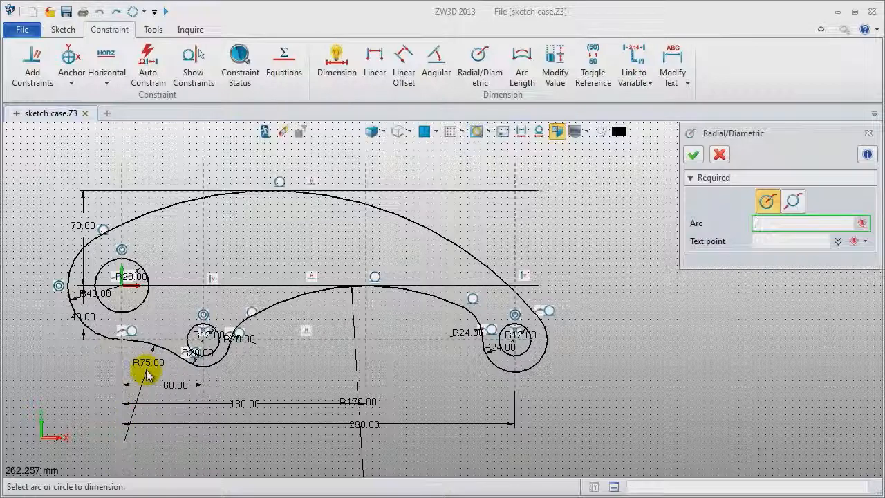
scroll(266, 370, "up", 1)
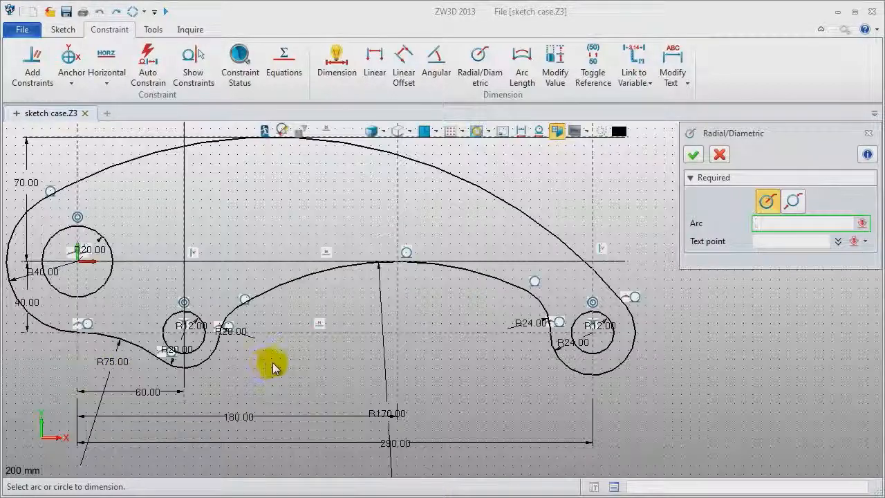
middle_click_drag(280, 366, 297, 368)
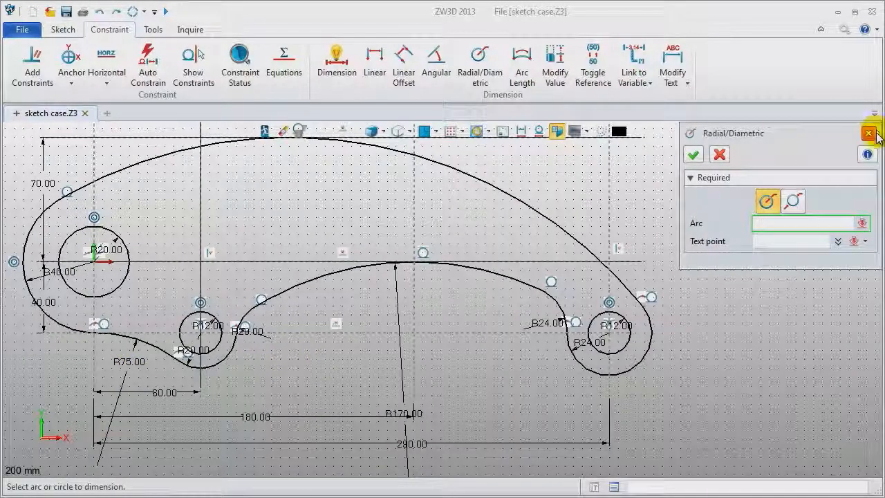
left_click(869, 134)
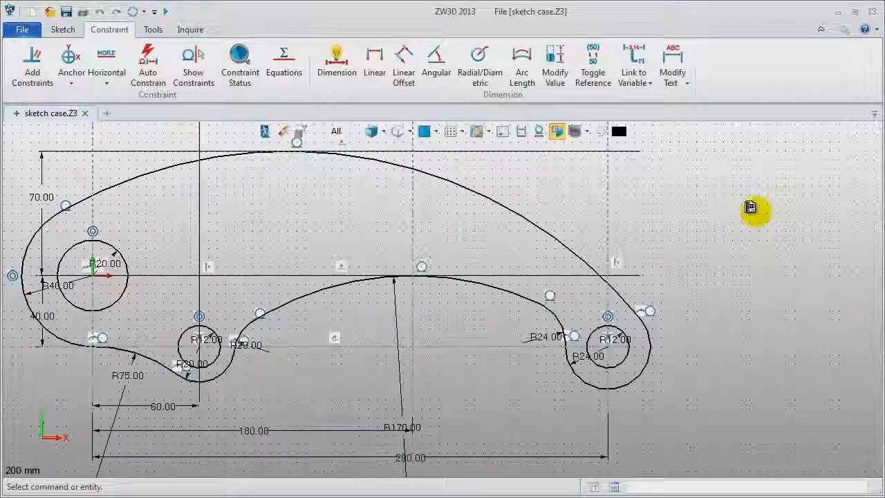
Step: Check the constraint status of the sketch and hide its constraint symbols and dimensions
left_click(240, 62)
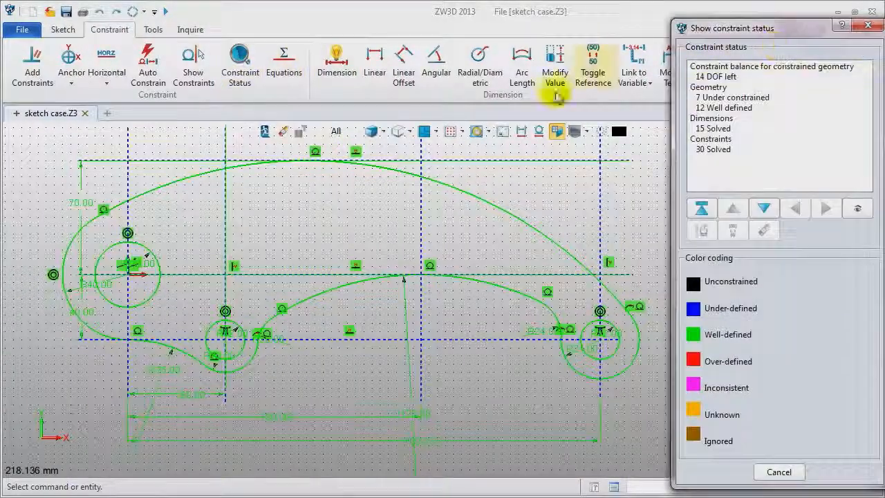
left_click(541, 134)
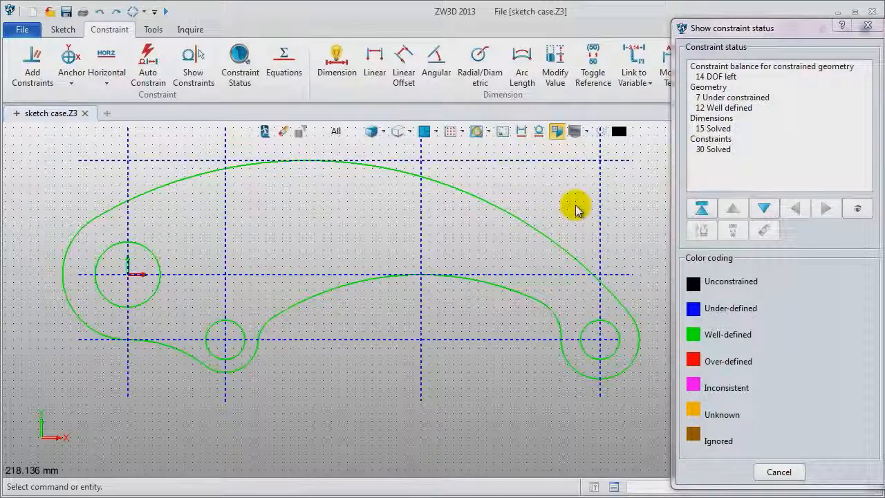
left_click(868, 28)
middle_click_drag(727, 223, 765, 249)
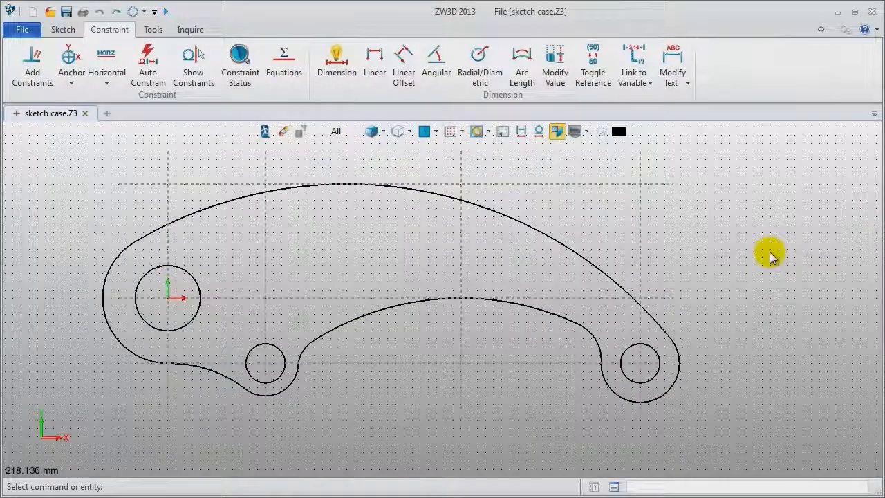